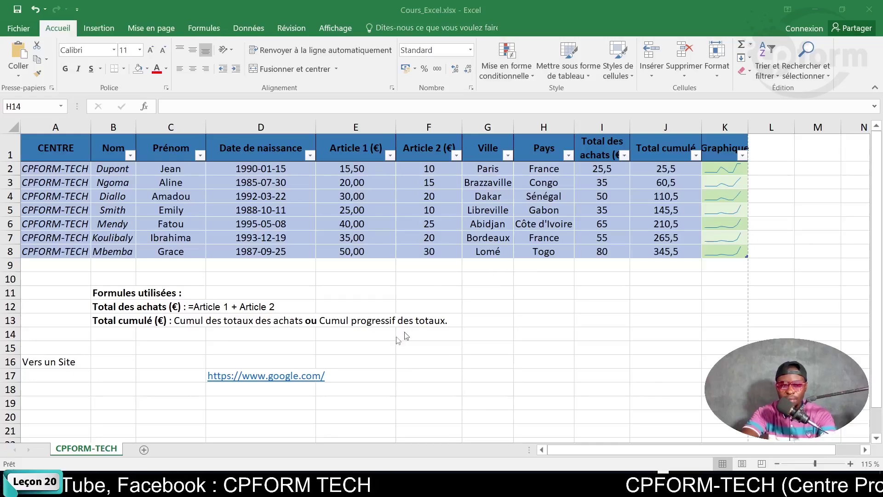
Select cell A16 holding 'Vers un Site' and show the Insertion ribbon tab.
{"action": "scroll", "coordinate": [253, 330], "scroll_direction": "down", "scroll_amount": 3}
{"action": "scroll", "coordinate": [174, 343], "scroll_direction": "up", "scroll_amount": 1}
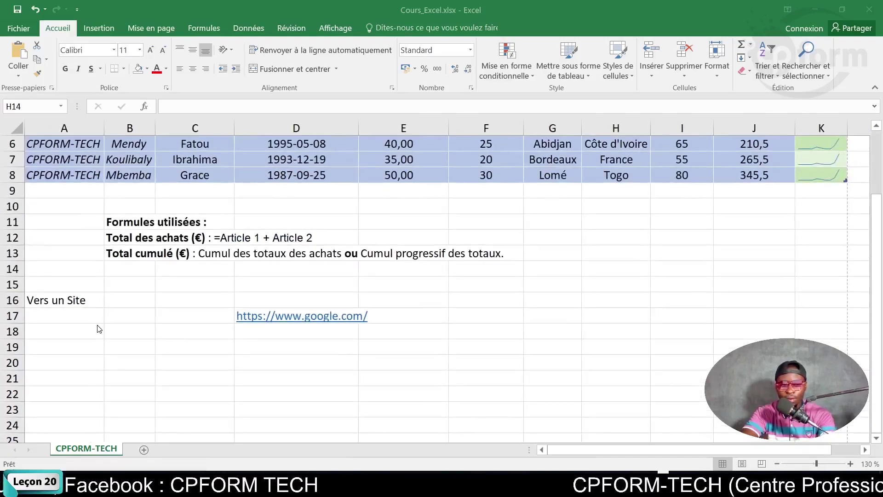
{"action": "left_click", "coordinate": [98, 298]}
{"action": "left_click", "coordinate": [80, 297]}
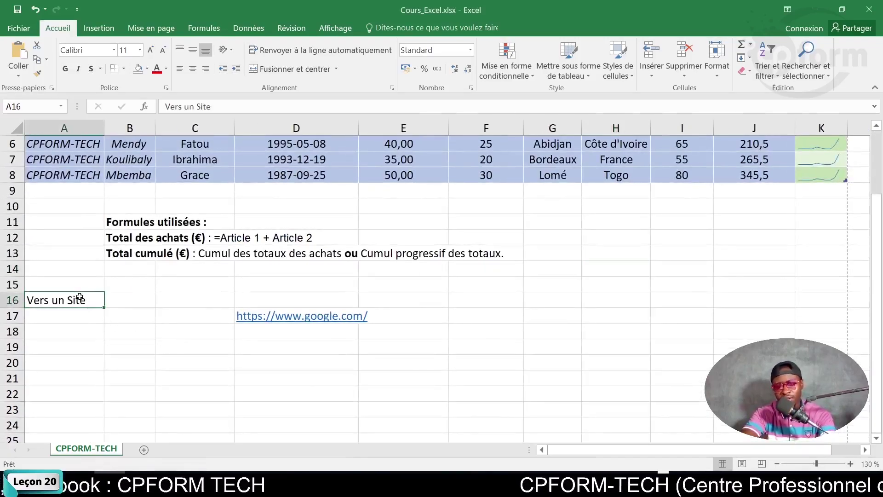
{"action": "left_click", "coordinate": [86, 347]}
{"action": "left_click", "coordinate": [86, 305]}
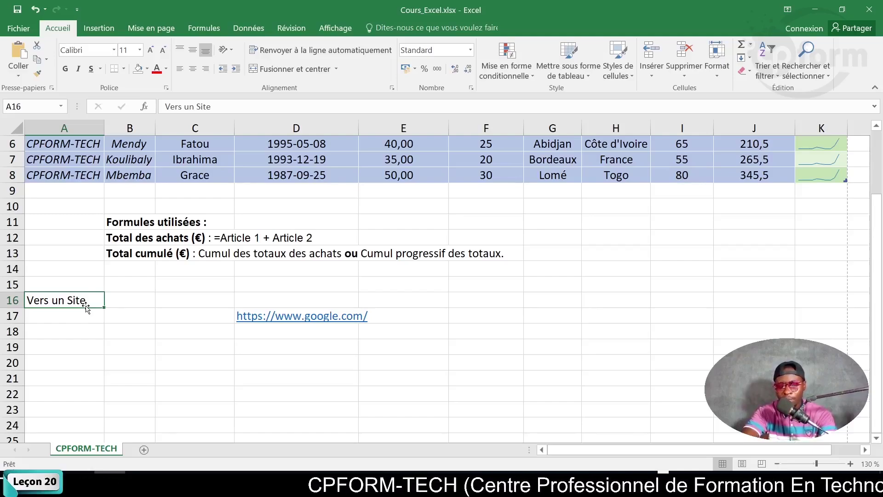
{"action": "left_click", "coordinate": [88, 331]}
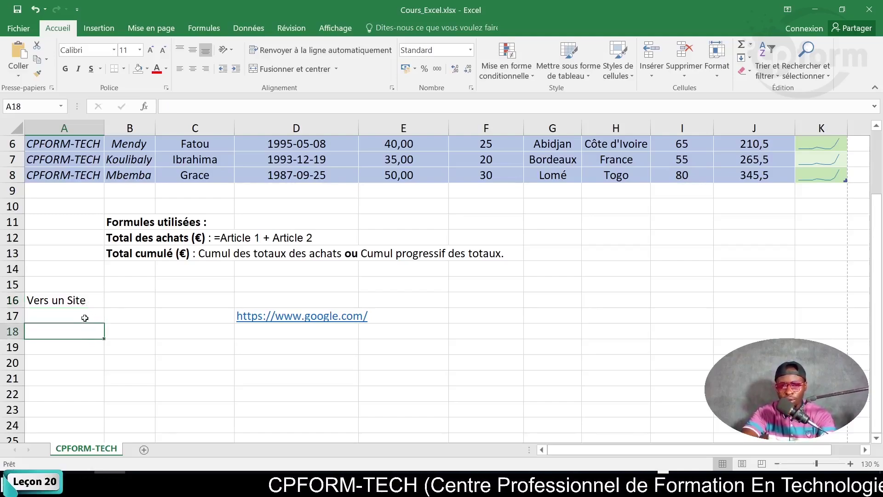
{"action": "left_click", "coordinate": [43, 302]}
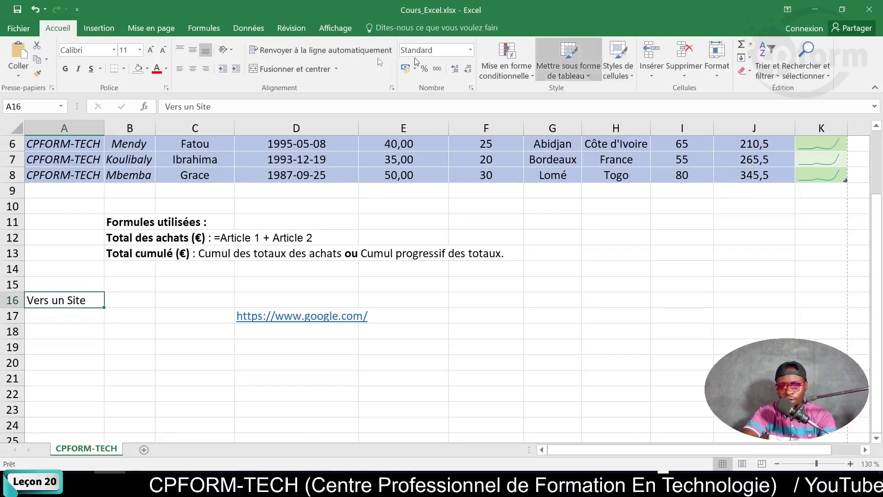
{"action": "left_click", "coordinate": [99, 29]}
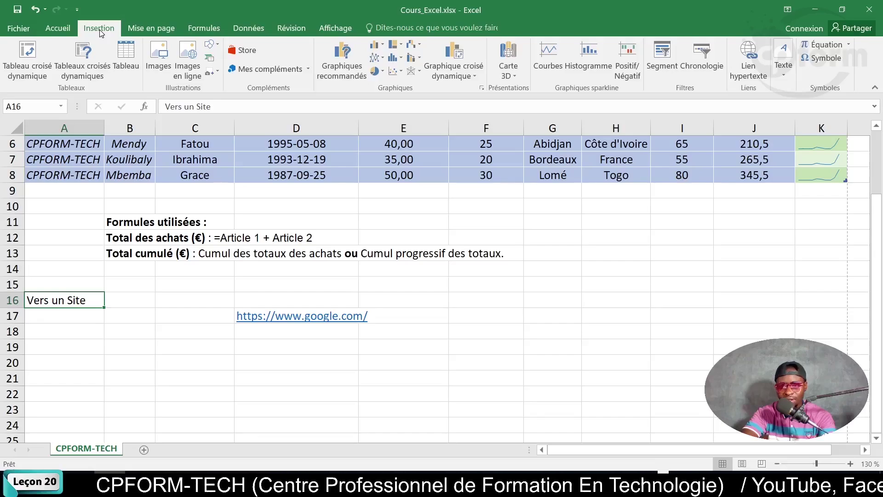
{"action": "left_click", "coordinate": [747, 76]}
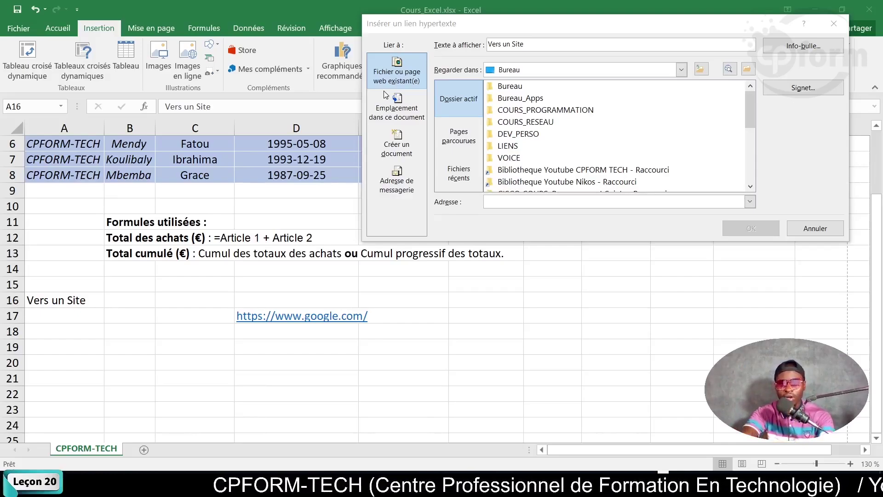
{"action": "left_click", "coordinate": [827, 24]}
{"action": "left_click", "coordinate": [827, 24]}
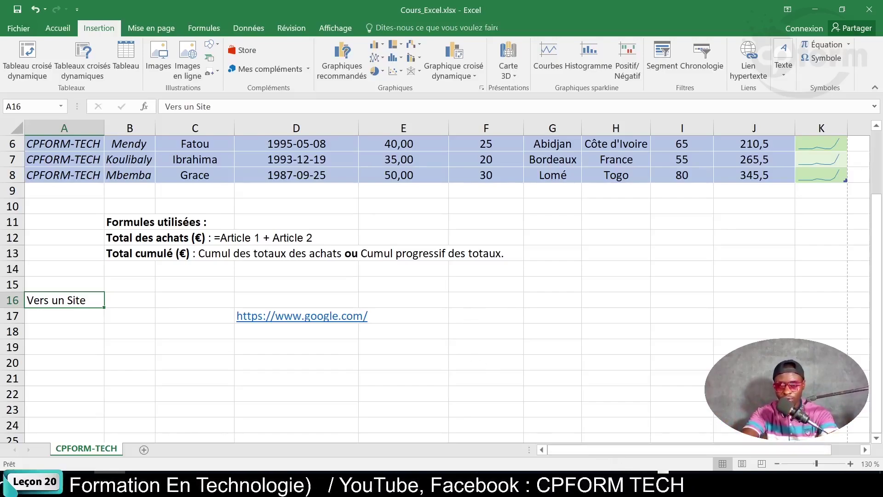
{"action": "left_click", "coordinate": [571, 484]}
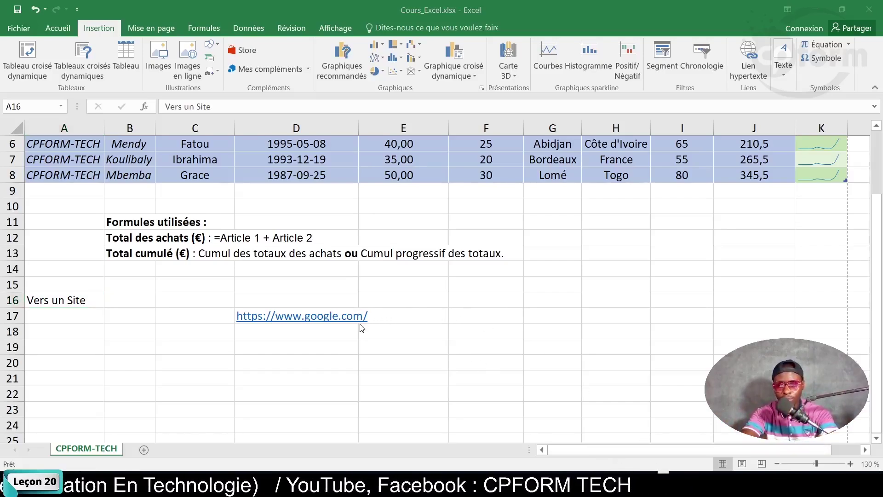
Remove and restore the hyperlink on the google web address in D17.
{"action": "left_click", "coordinate": [409, 333]}
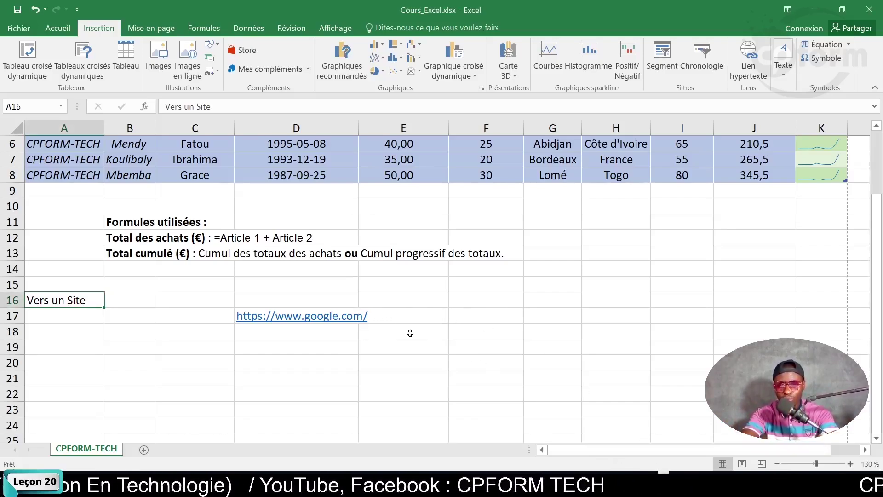
{"action": "right_click", "coordinate": [302, 318]}
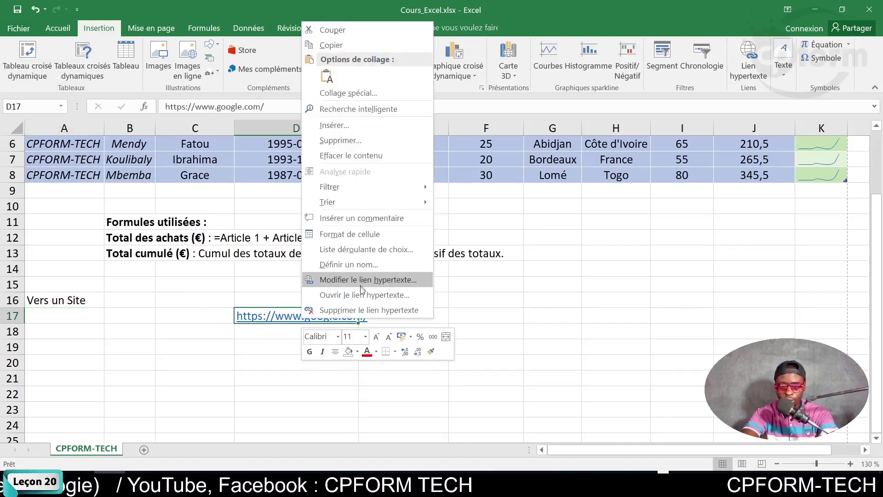
{"action": "left_click", "coordinate": [359, 309]}
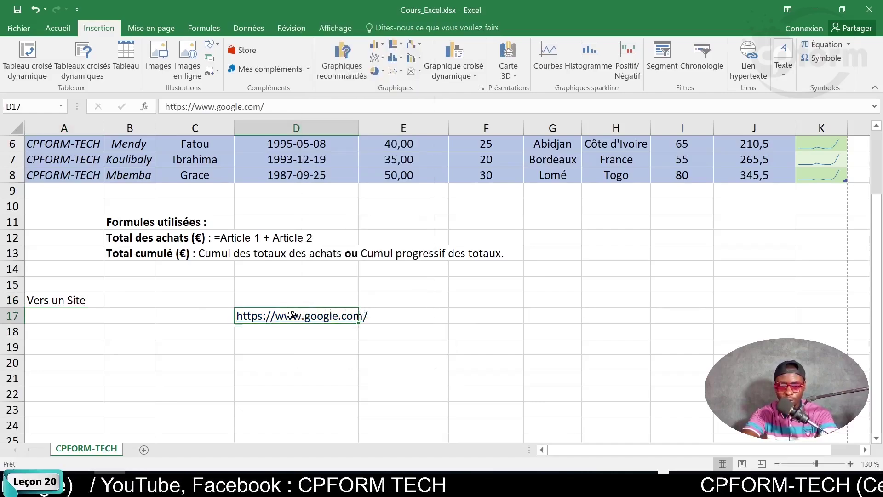
{"action": "double_click", "coordinate": [244, 316]}
{"action": "left_click_drag", "start_coordinate": [237, 316], "coordinate": [369, 317]}
{"action": "key", "text": "ctrl+c"}
{"action": "left_click", "coordinate": [392, 327]}
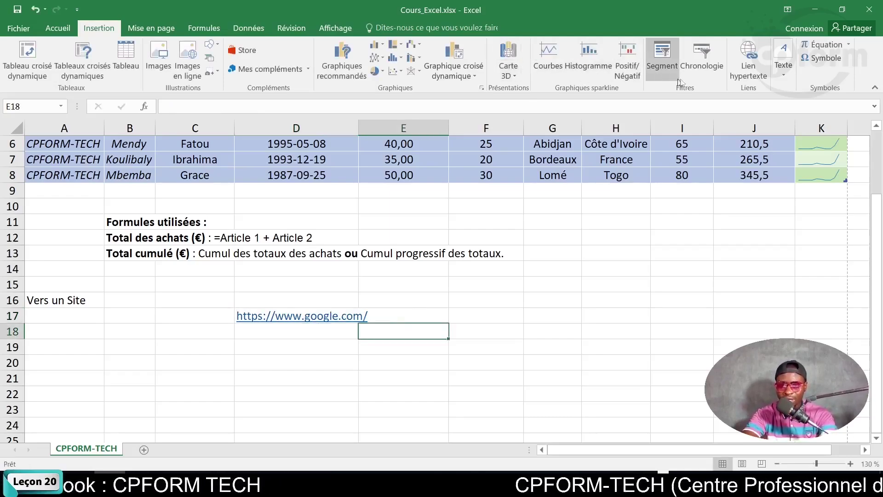
{"action": "left_click", "coordinate": [65, 301]}
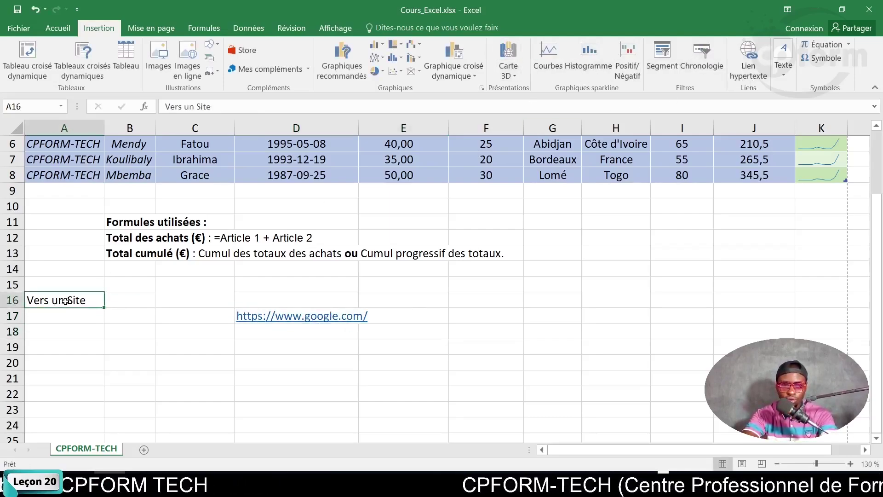
{"action": "left_click", "coordinate": [749, 79]}
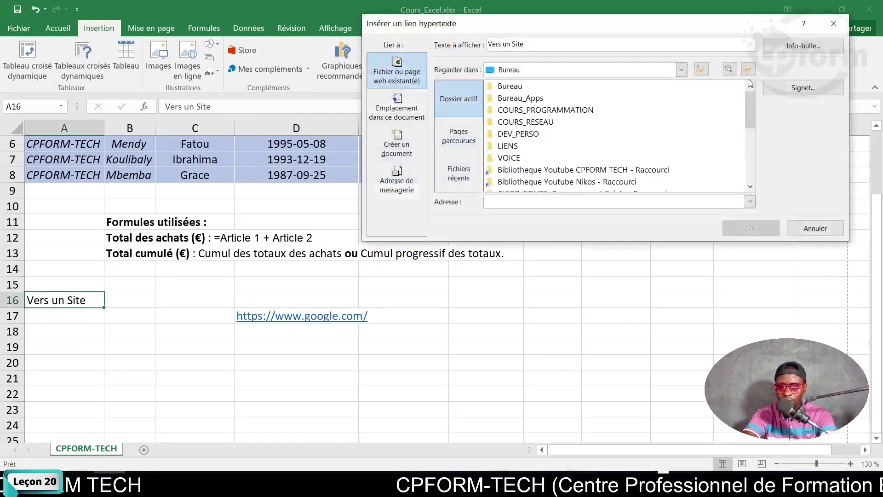
{"action": "left_click", "coordinate": [606, 201]}
{"action": "key", "text": "ctrl+v"}
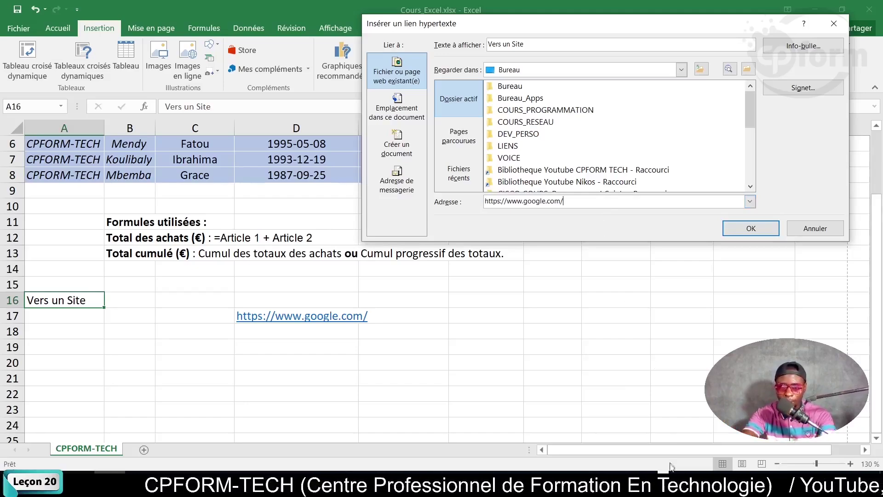
{"action": "left_click", "coordinate": [671, 483]}
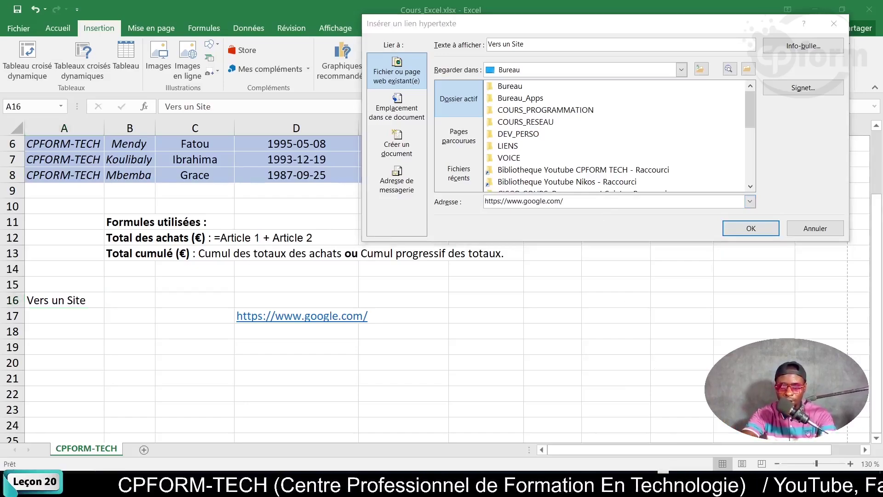
{"action": "left_click", "coordinate": [763, 232]}
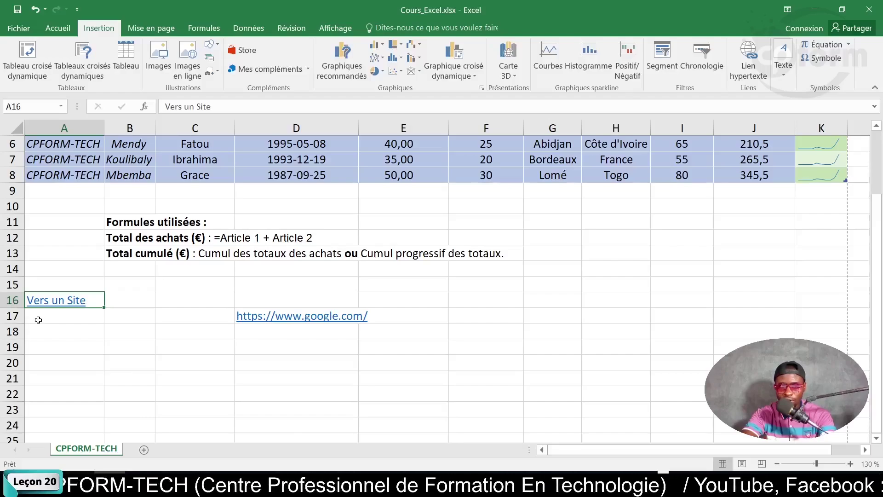
Select the 'Vers un Site' cell A16 and neighbouring cells without following the link.
{"action": "scroll", "coordinate": [35, 320], "scroll_direction": "up", "scroll_amount": 2}
{"action": "left_click", "coordinate": [84, 323]}
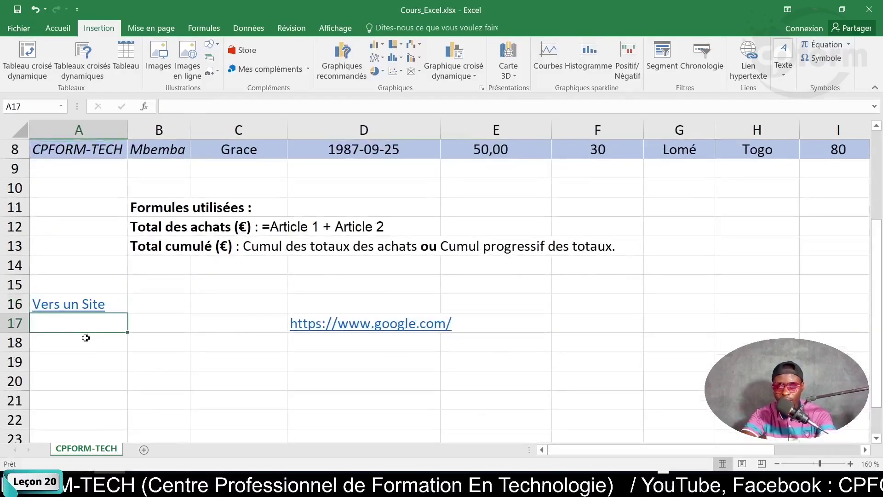
{"action": "left_click", "coordinate": [88, 306]}
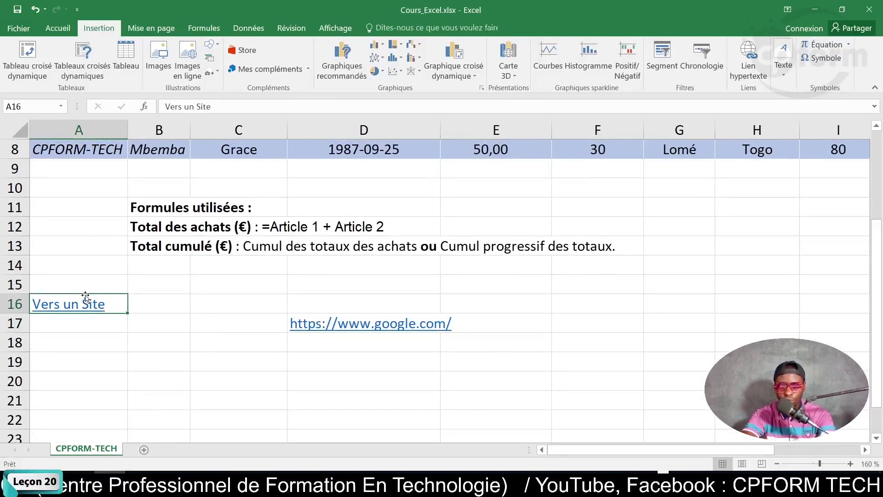
{"action": "left_click", "coordinate": [85, 323]}
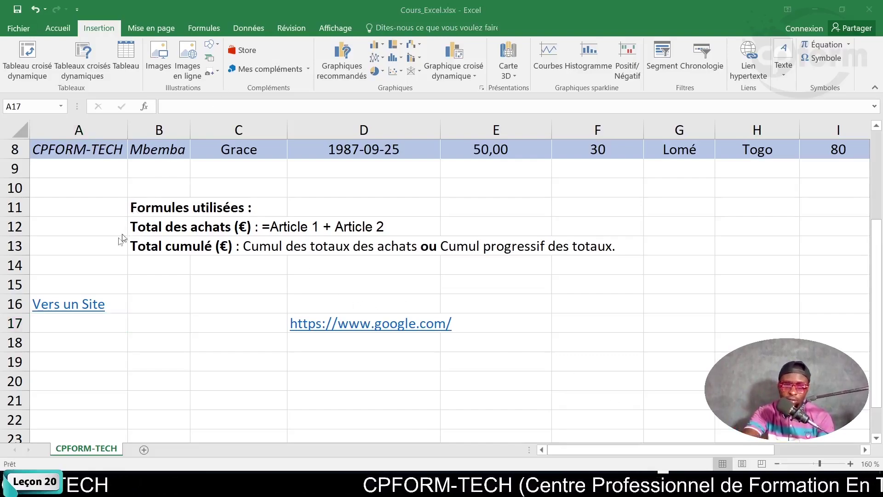
{"action": "left_click", "coordinate": [98, 328]}
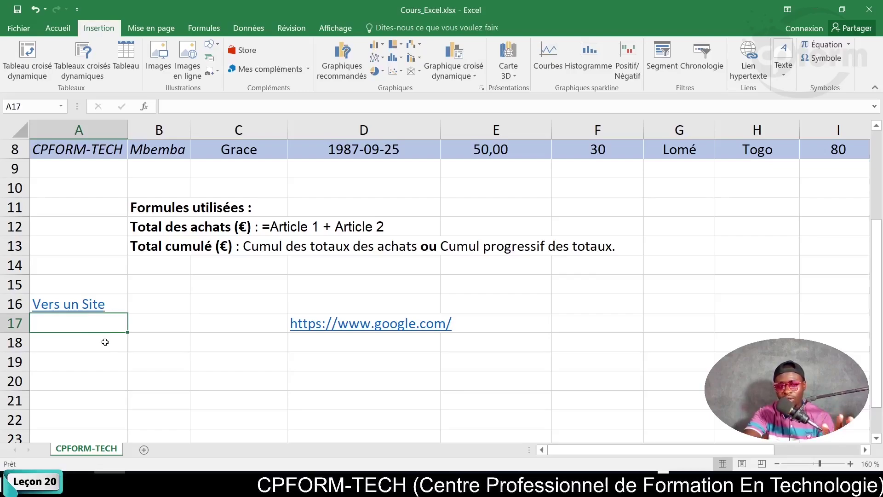
{"action": "left_click", "coordinate": [120, 288]}
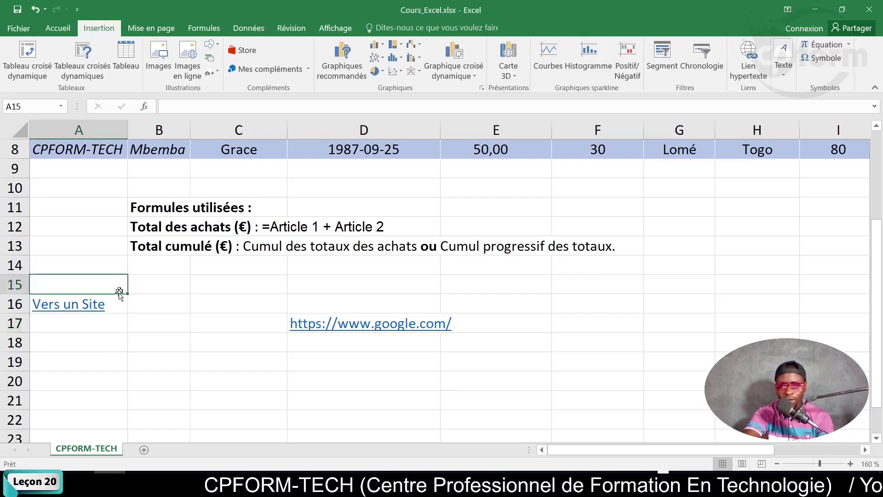
{"action": "left_click", "coordinate": [113, 327]}
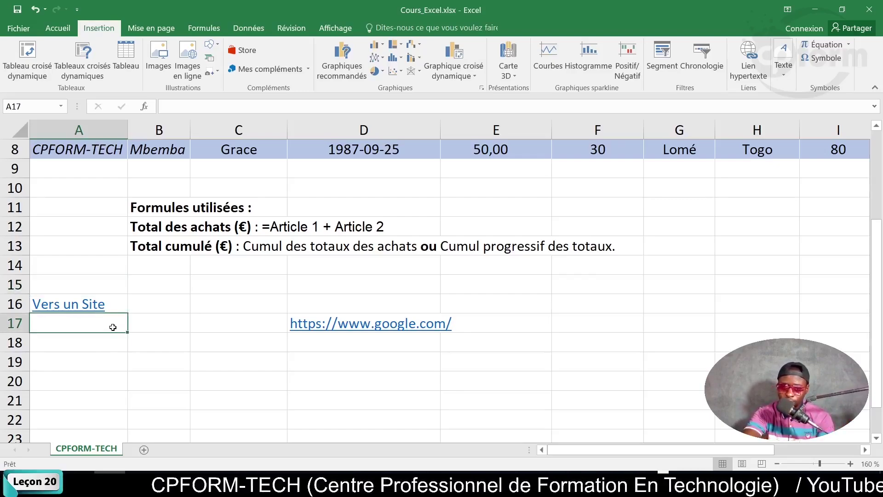
Follow the 'Vers un Site' link, dismiss the failure message, and select cell B16.
{"action": "left_click", "coordinate": [83, 308]}
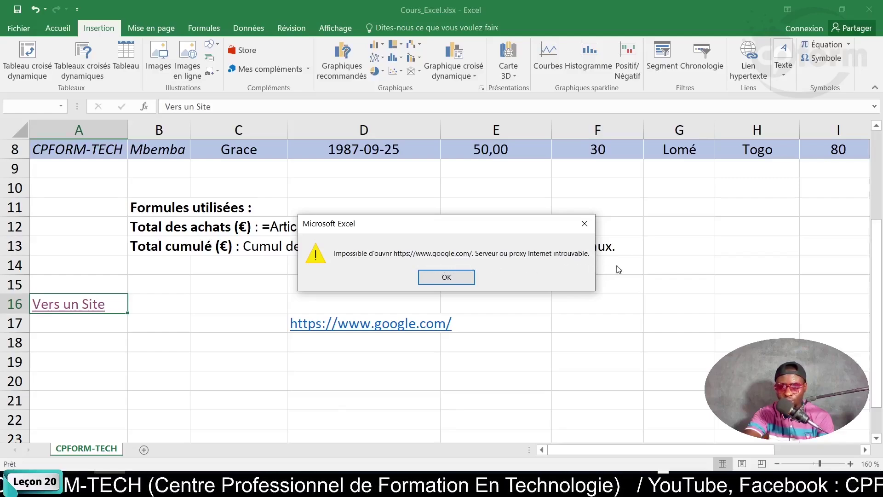
{"action": "left_click", "coordinate": [453, 276]}
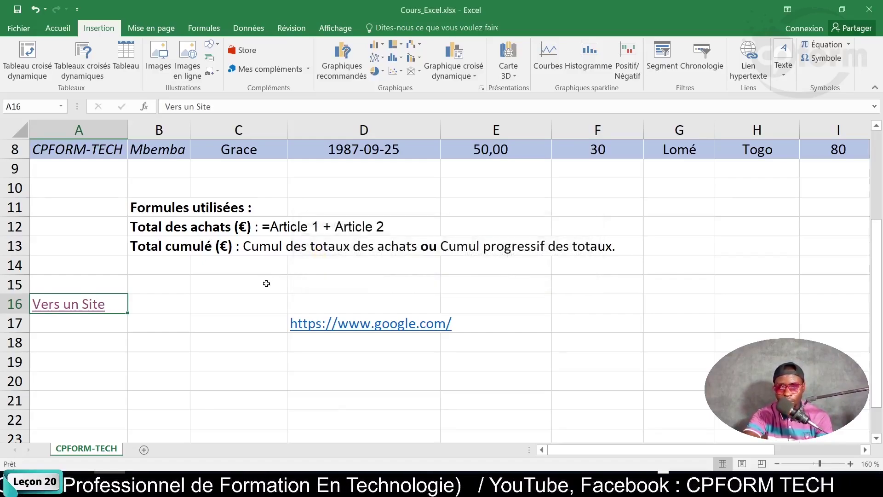
{"action": "left_click", "coordinate": [266, 282]}
{"action": "left_click", "coordinate": [210, 318]}
{"action": "left_click", "coordinate": [117, 321]}
{"action": "left_click", "coordinate": [168, 303]}
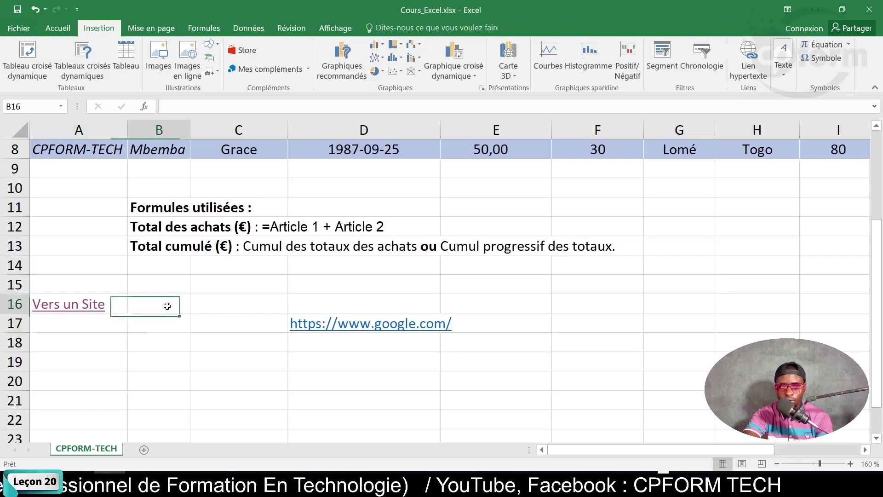
Enter 'email' in cell B16 and reselect it.
{"action": "type", "text": "email"}
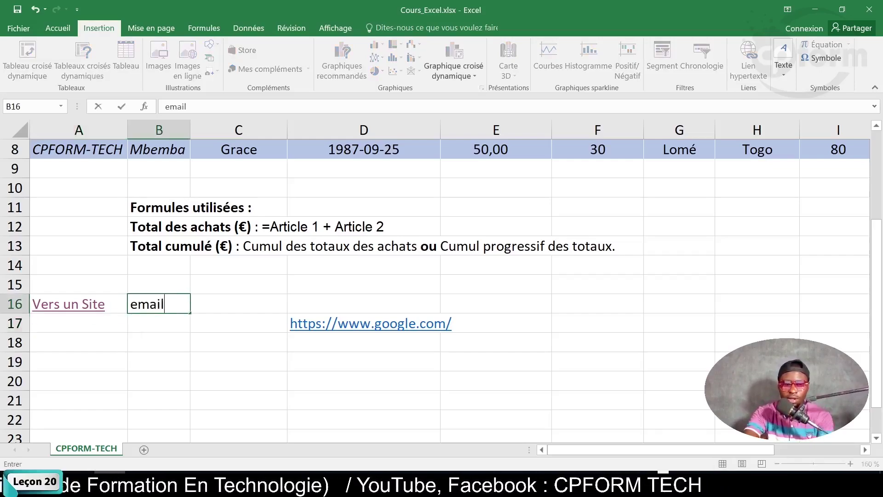
{"action": "left_click", "coordinate": [162, 347]}
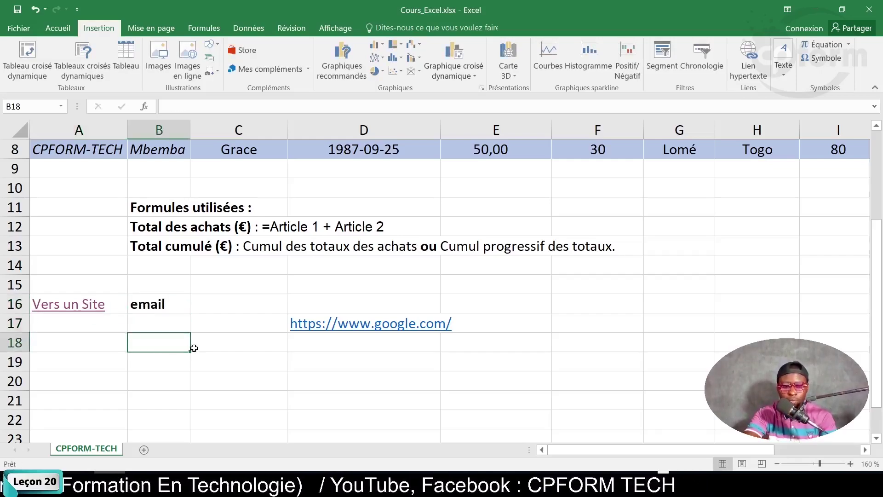
{"action": "left_click", "coordinate": [193, 347]}
{"action": "left_click", "coordinate": [172, 306]}
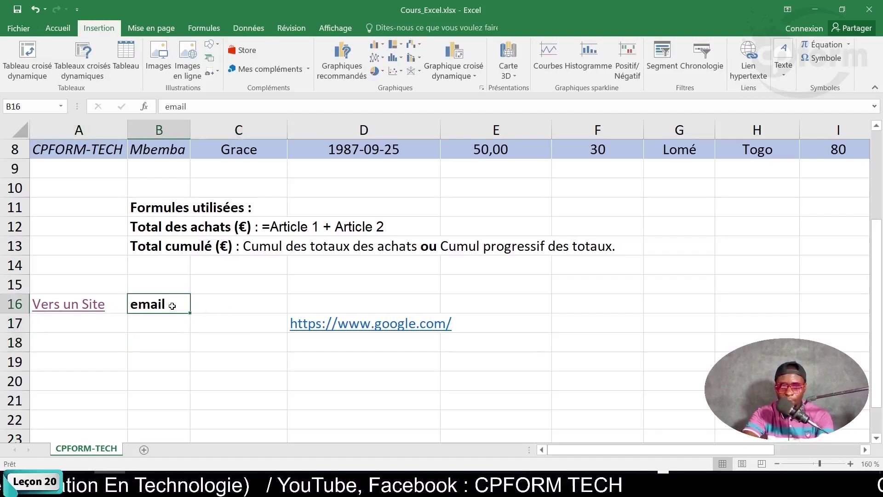
Open the hyperlink dialog for B16, start the e-mail address, and browse link types.
{"action": "left_click", "coordinate": [749, 63]}
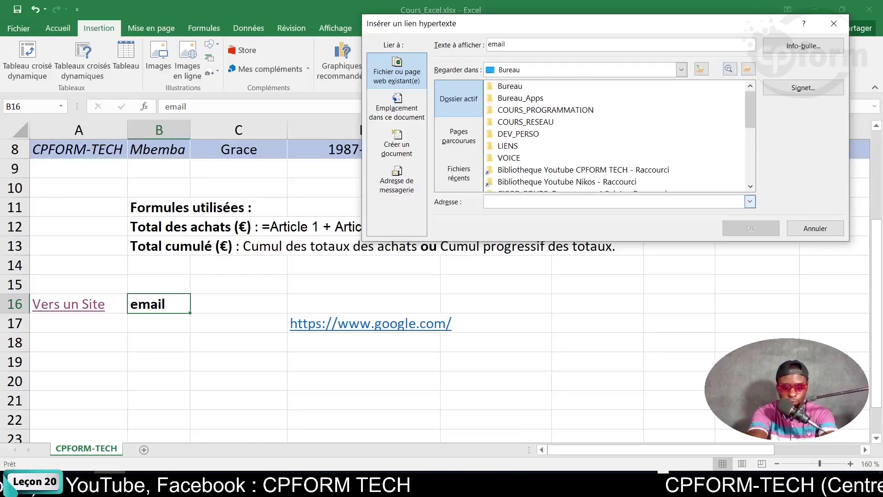
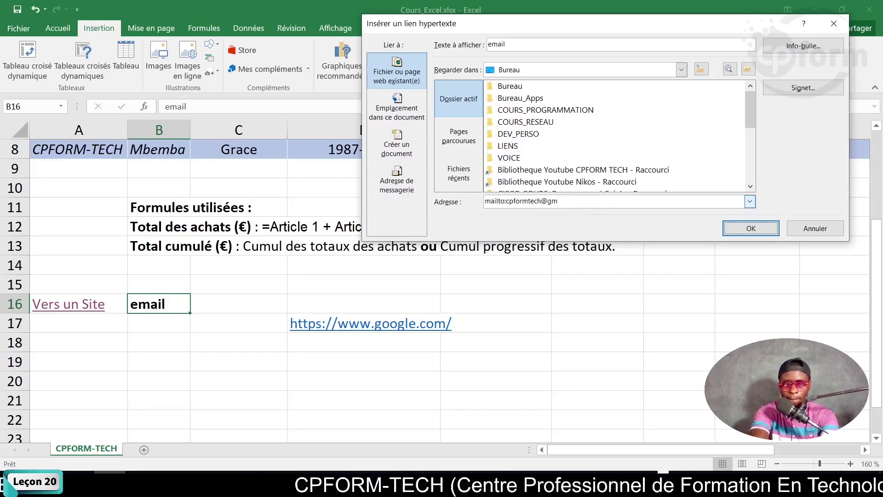
{"action": "left_click", "coordinate": [397, 107]}
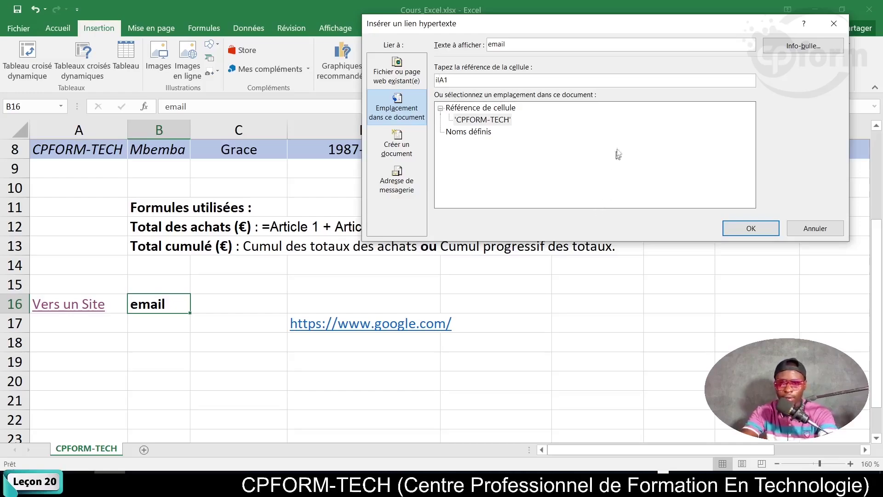
{"action": "left_click", "coordinate": [411, 69]}
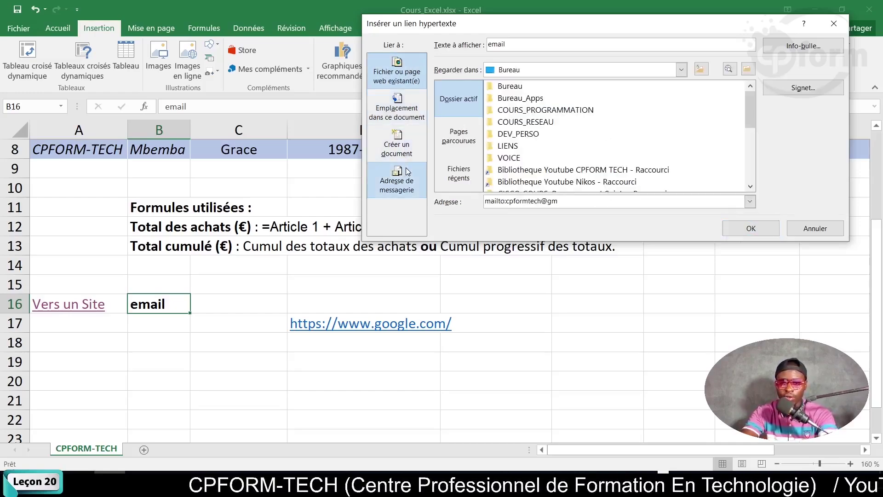
{"action": "left_click", "coordinate": [397, 180]}
{"action": "left_click", "coordinate": [398, 82]}
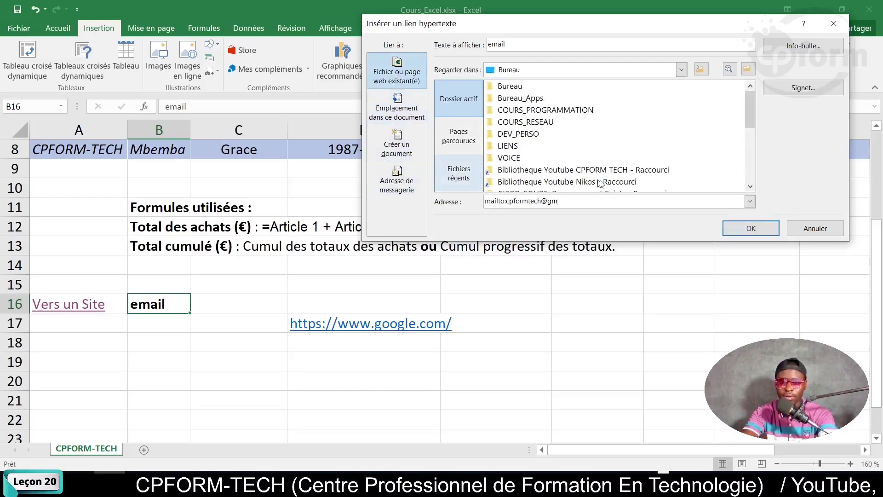
{"action": "left_click_drag", "start_coordinate": [569, 202], "coordinate": [477, 202]}
{"action": "key", "text": "ctrl+c"}
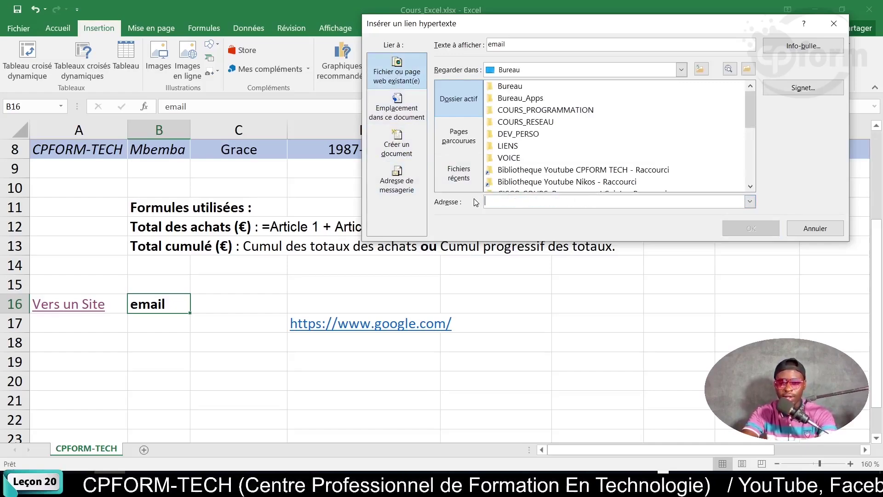
Switch to an Adresse de messagerie link and clear the pasted address.
{"action": "left_click", "coordinate": [413, 184]}
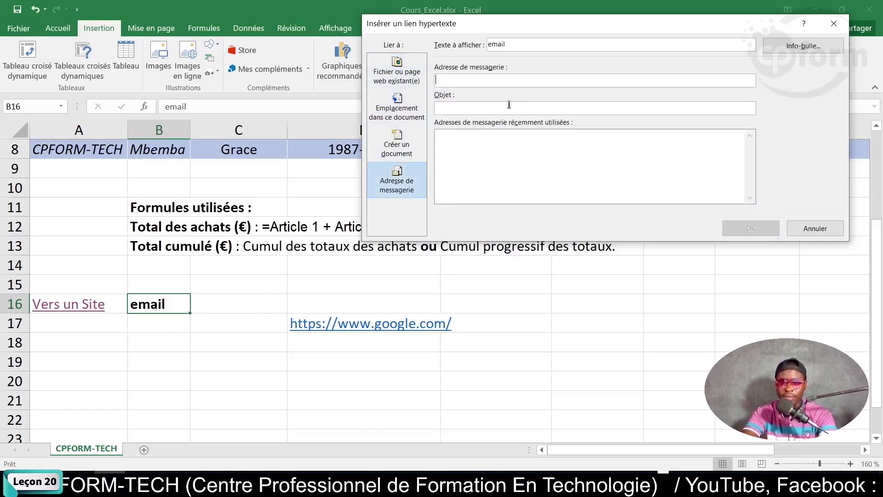
{"action": "key", "text": "ctrl+v"}
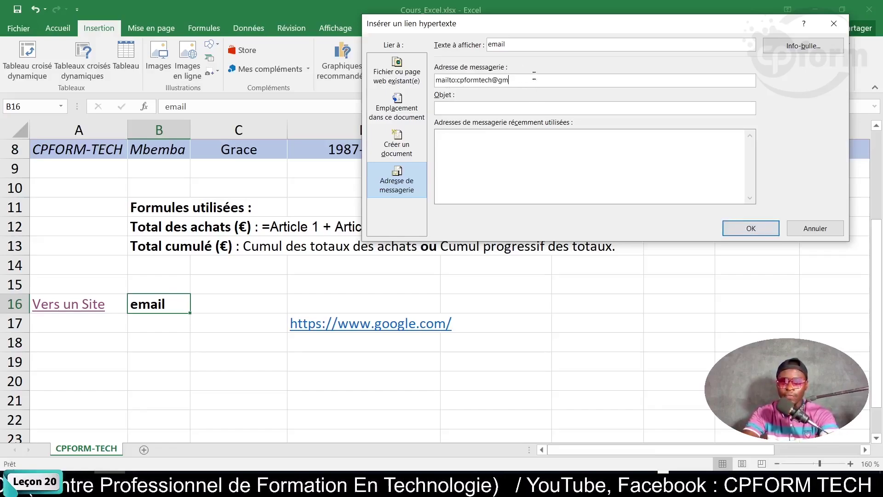
{"action": "left_click_drag", "start_coordinate": [534, 76], "coordinate": [363, 76]}
{"action": "key", "text": "BackSpace"}
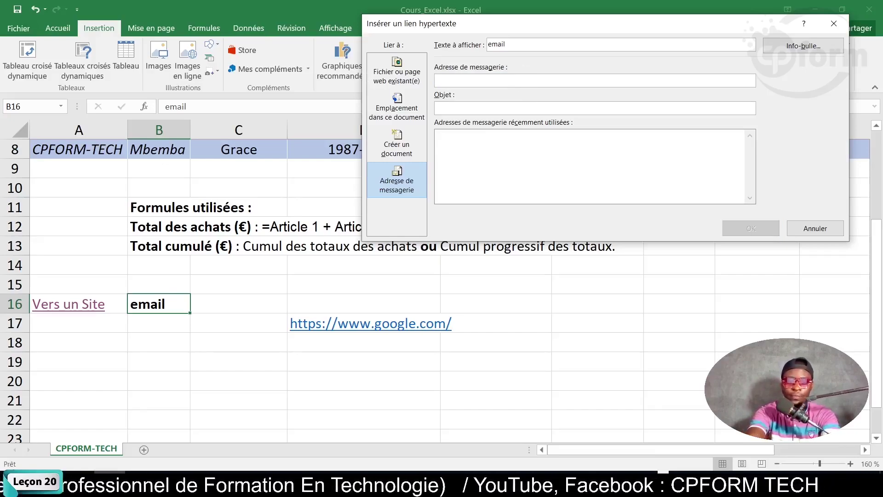
{"action": "type", "text": "cp"}
{"action": "key", "text": "BackSpace"}
{"action": "key", "text": "BackSpace"}
{"action": "key", "text": "BackSpace"}
{"action": "key", "text": "BackSpace"}
{"action": "key", "text": "BackSpace"}
{"action": "key", "text": "BackSpace"}
{"action": "key", "text": "BackSpace"}
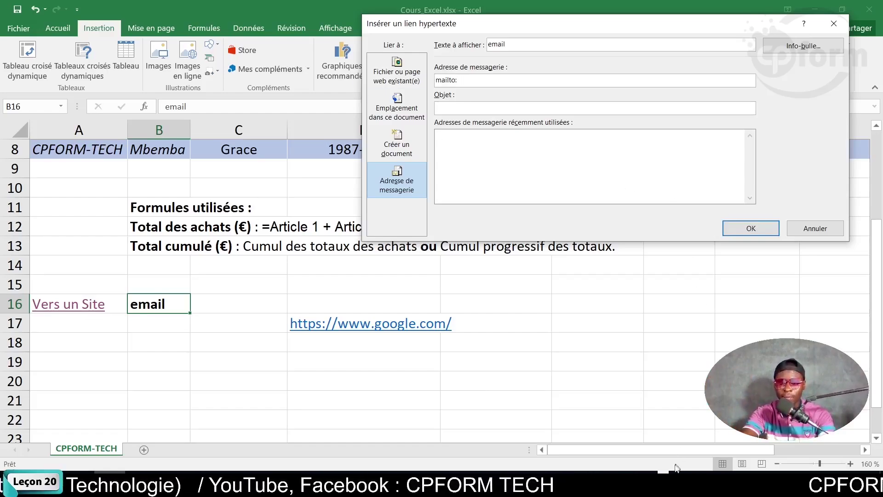
{"action": "left_click", "coordinate": [664, 482]}
{"action": "left_click", "coordinate": [664, 482]}
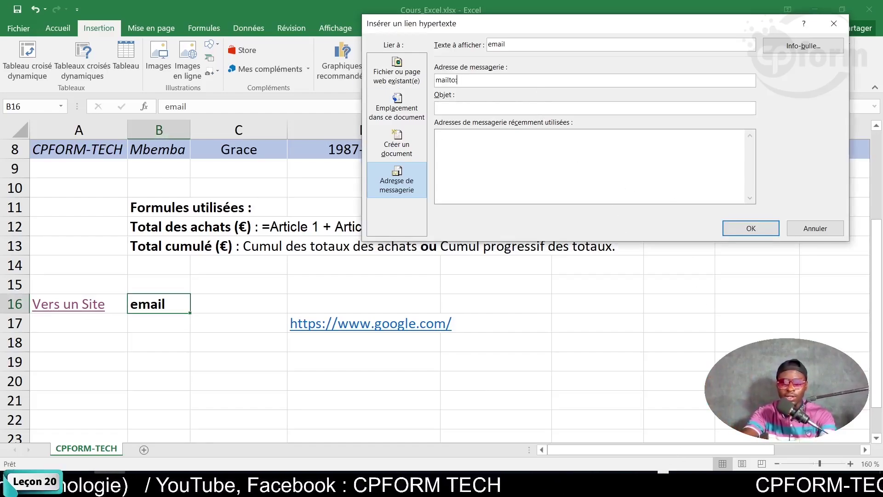
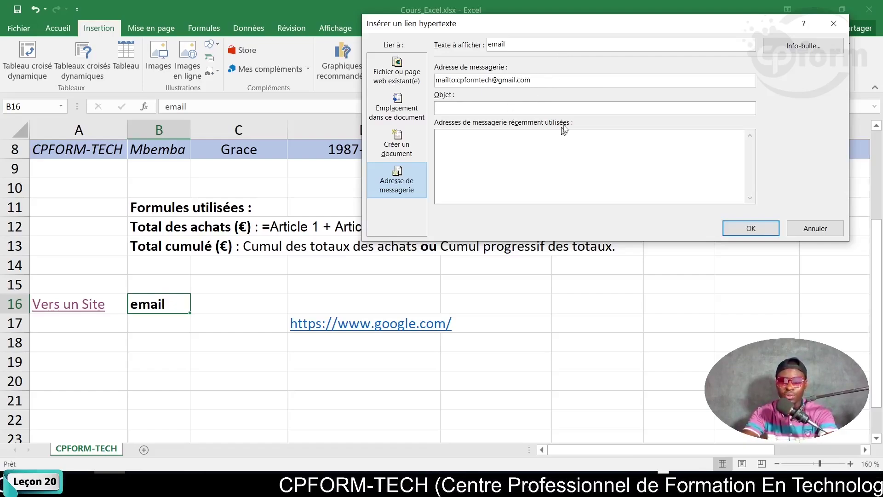
Enter the contact's e-mail address with subject 'Message' and create the link.
{"action": "key", "text": "Tab"}
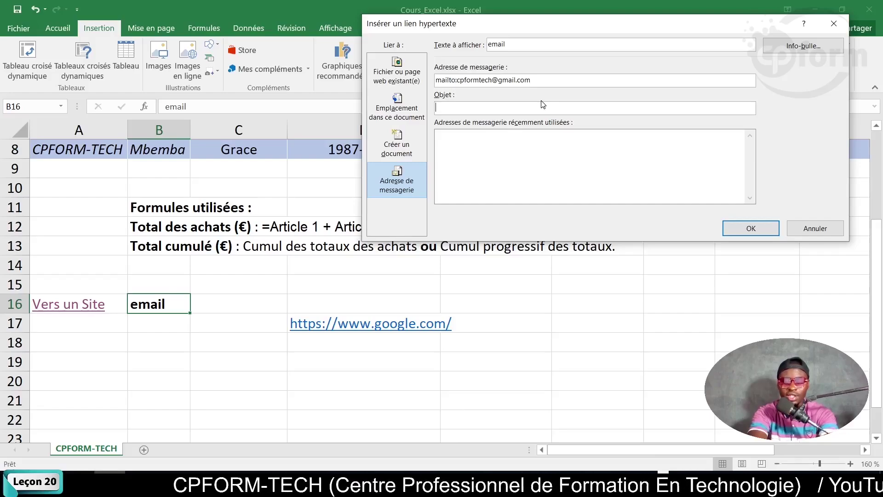
{"action": "type", "text": "N"}
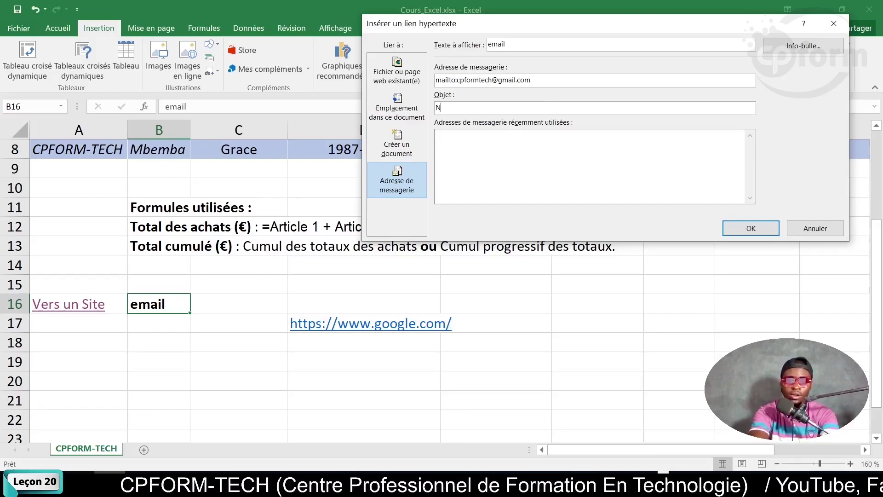
{"action": "key", "text": "BackSpace"}
{"action": "type", "text": "Message"}
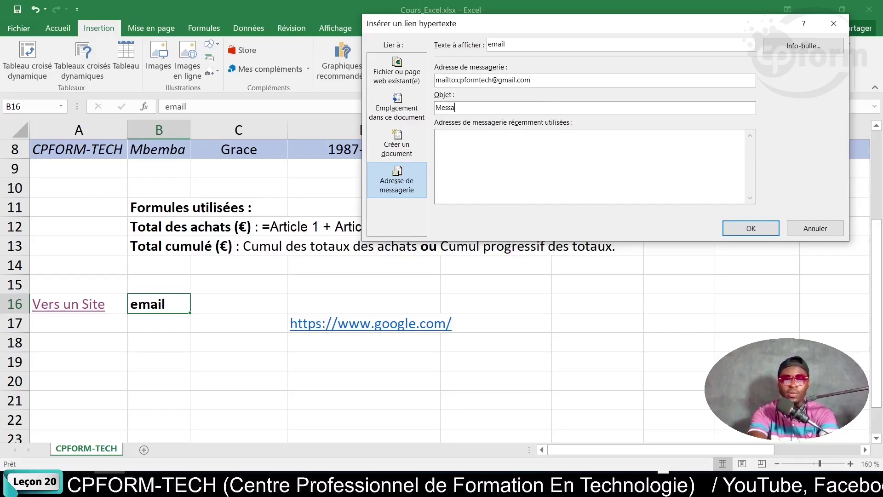
{"action": "left_click", "coordinate": [772, 230]}
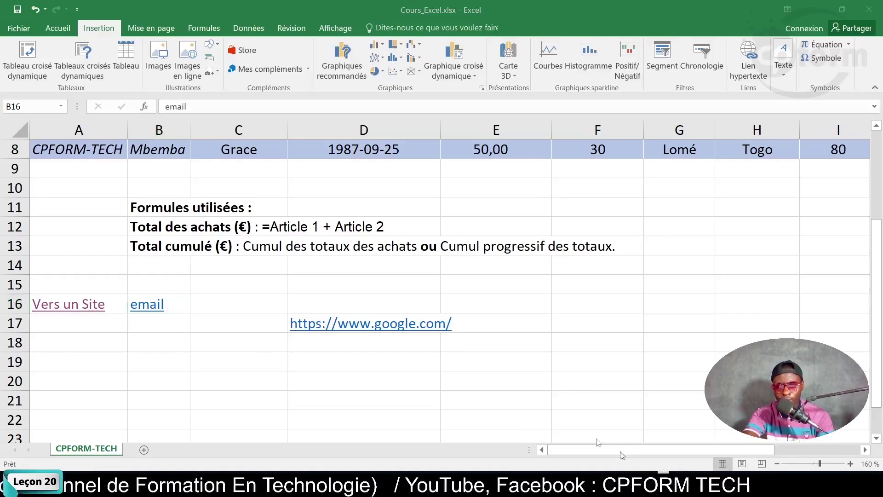
Test the email link in B16 and dismiss the mail app chooser.
{"action": "left_click", "coordinate": [152, 306]}
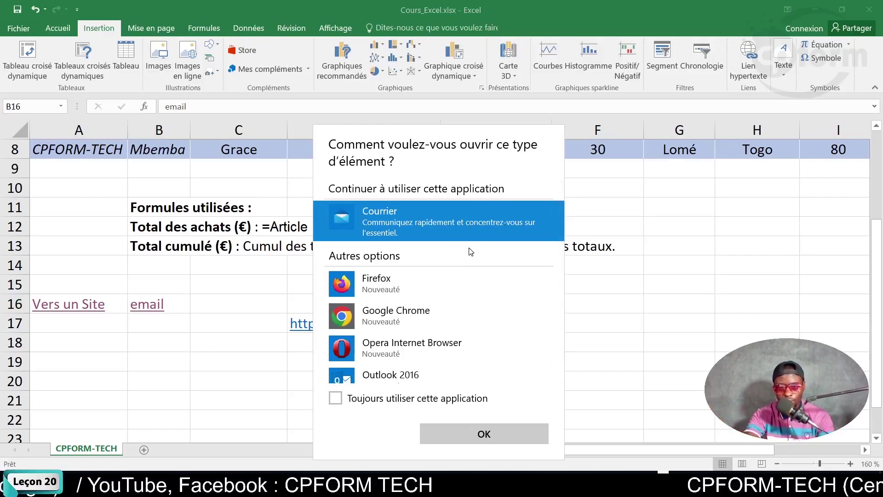
{"action": "key", "text": "Escape"}
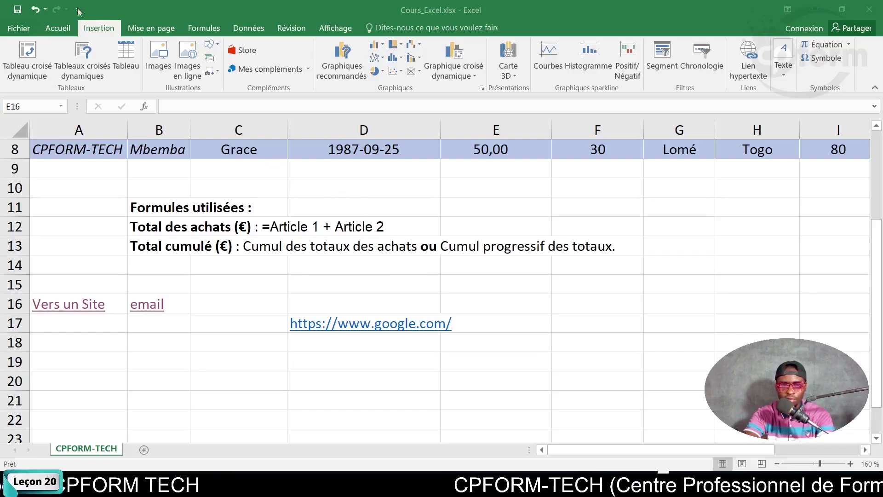
From the Insertion tab's Texte group, choose En-tête/Pied to edit the header.
{"action": "left_click", "coordinate": [89, 31]}
{"action": "left_click", "coordinate": [53, 32]}
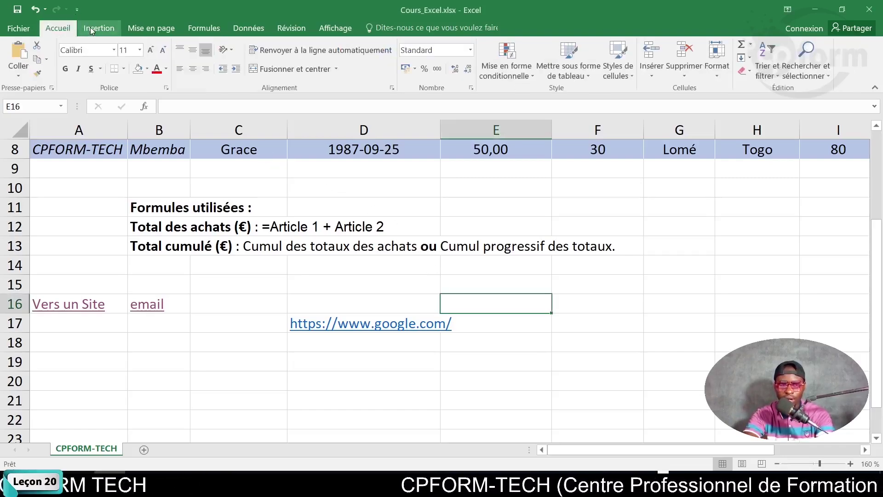
{"action": "left_click", "coordinate": [90, 27]}
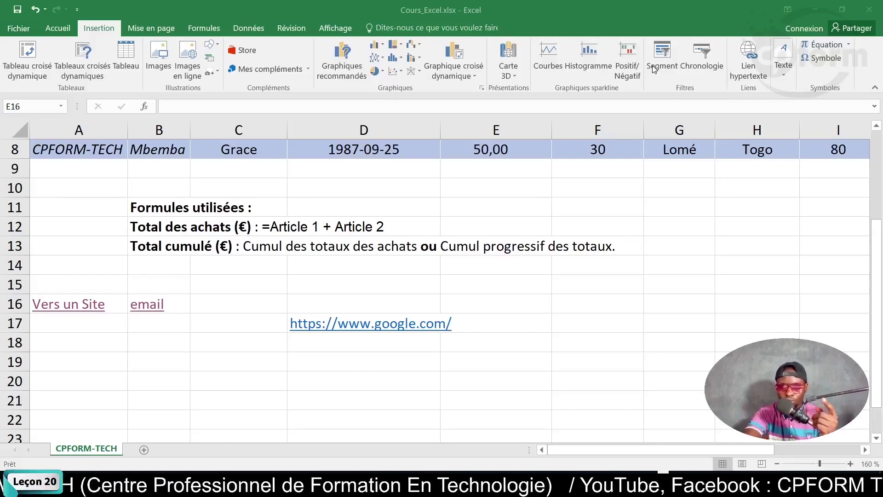
{"action": "left_click", "coordinate": [783, 76]}
{"action": "left_click", "coordinate": [782, 74]}
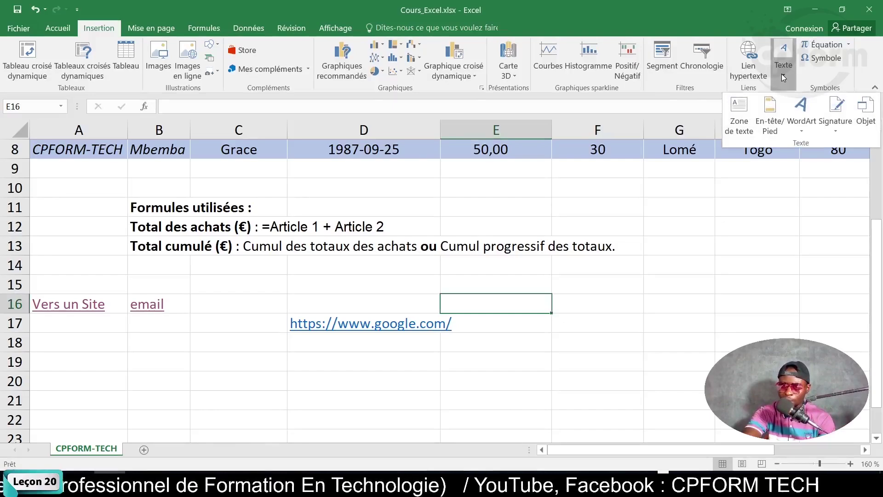
{"action": "left_click", "coordinate": [771, 120]}
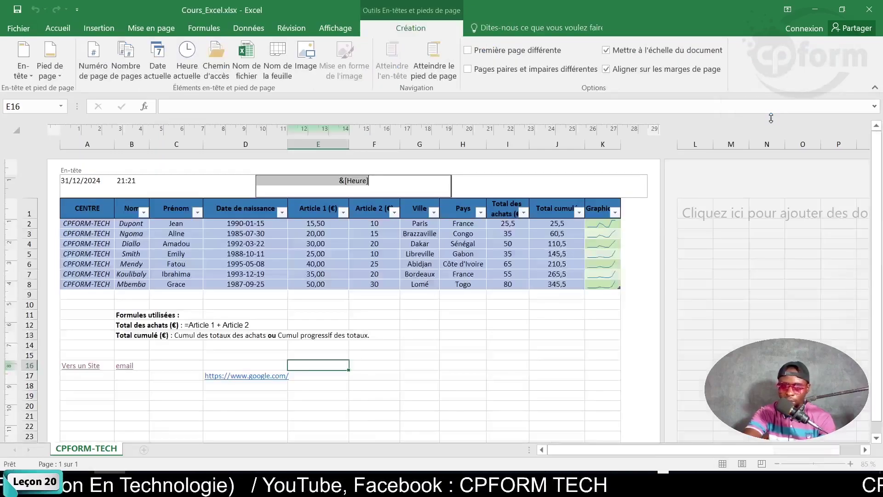
Delete &[Heure] from the centre header and &[Date] &[Heure] from the left section.
{"action": "left_click", "coordinate": [425, 183]}
{"action": "key", "text": "shift+Home"}
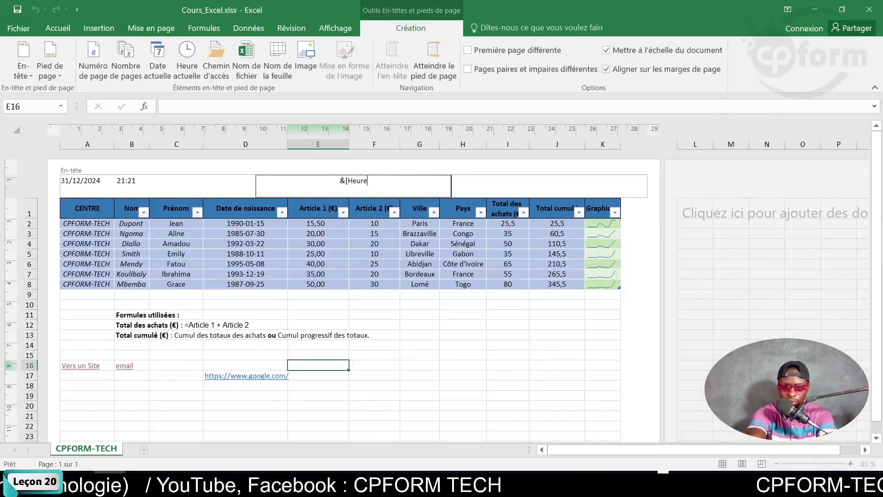
{"action": "key", "text": "BackSpace"}
{"action": "left_click", "coordinate": [138, 182]}
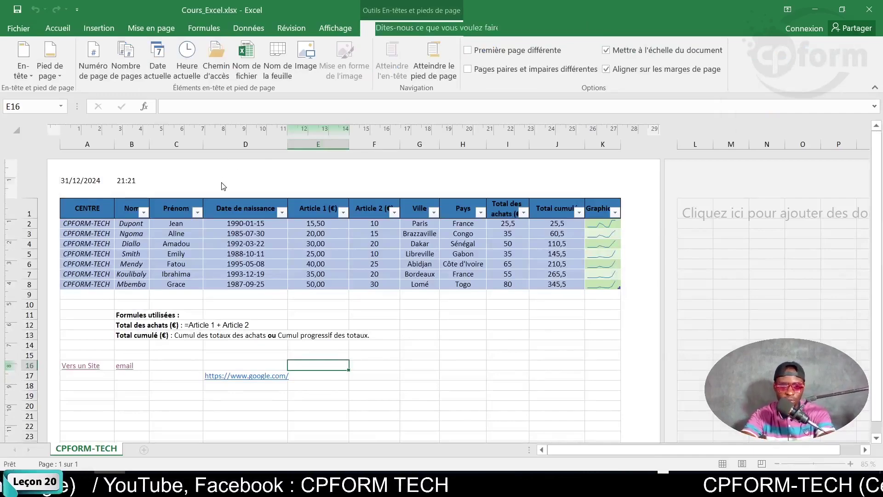
{"action": "key", "text": "BackSpace"}
{"action": "key", "text": "BackSpace"}
{"action": "key", "text": "BackSpace"}
{"action": "key", "text": "BackSpace"}
{"action": "key", "text": "BackSpace"}
{"action": "key", "text": "BackSpace"}
{"action": "key", "text": "BackSpace"}
{"action": "key", "text": "BackSpace"}
{"action": "key", "text": "BackSpace"}
{"action": "key", "text": "BackSpace"}
{"action": "key", "text": "BackSpace"}
{"action": "key", "text": "BackSpace"}
{"action": "key", "text": "BackSpace"}
{"action": "key", "text": "BackSpace"}
{"action": "key", "text": "BackSpace"}
{"action": "key", "text": "BackSpace"}
{"action": "key", "text": "BackSpace"}
{"action": "key", "text": "BackSpace"}
{"action": "key", "text": "BackSpace"}
{"action": "key", "text": "BackSpace"}
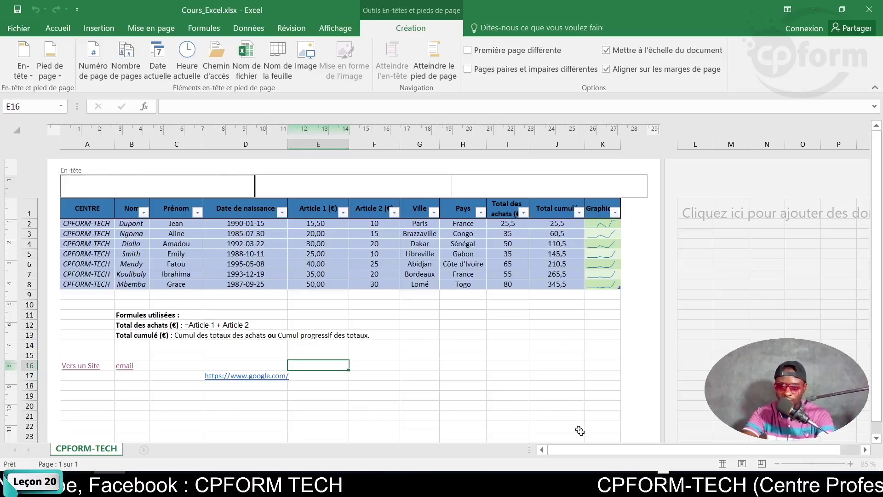
{"action": "left_click", "coordinate": [615, 483]}
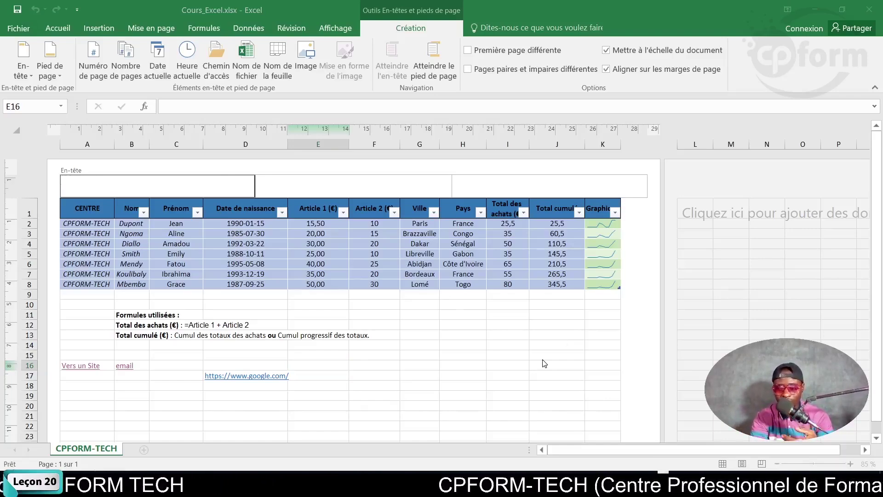
{"action": "left_click", "coordinate": [399, 186]}
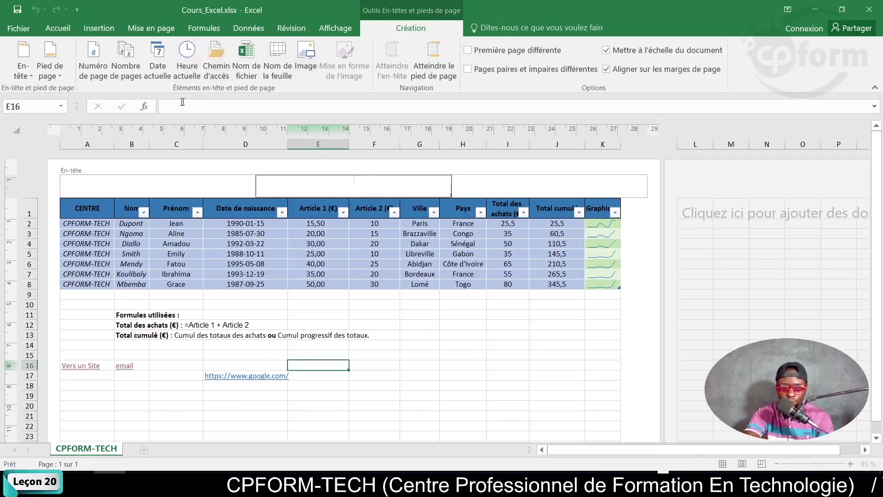
Insert the page number field into the centre header and preview it.
{"action": "left_click", "coordinate": [93, 74]}
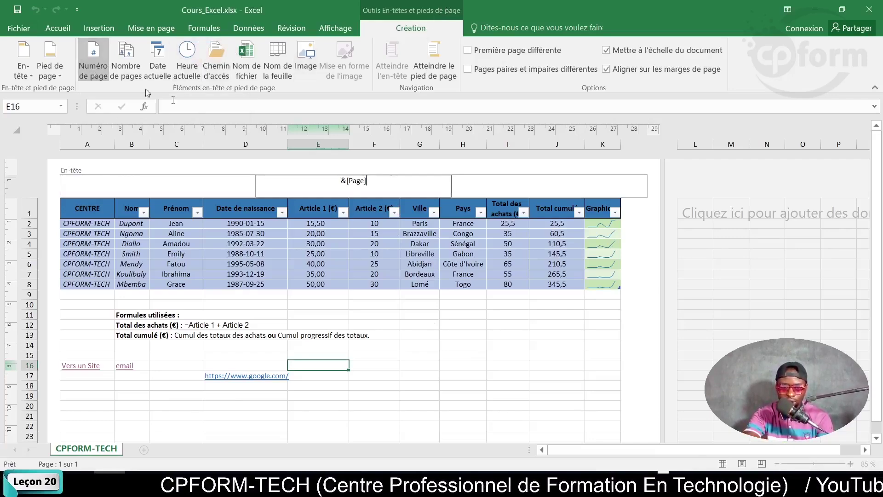
{"action": "left_click", "coordinate": [472, 355]}
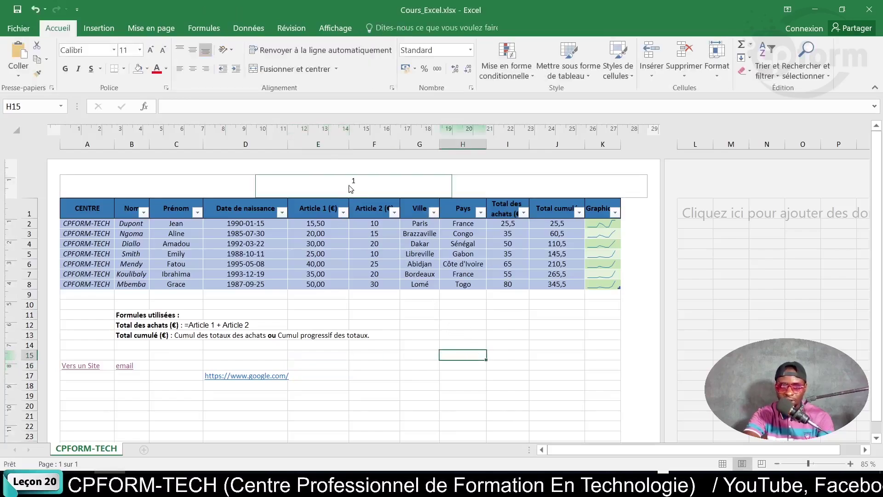
{"action": "scroll", "coordinate": [382, 199], "scroll_direction": "up", "scroll_amount": 4, "text": "ctrl"}
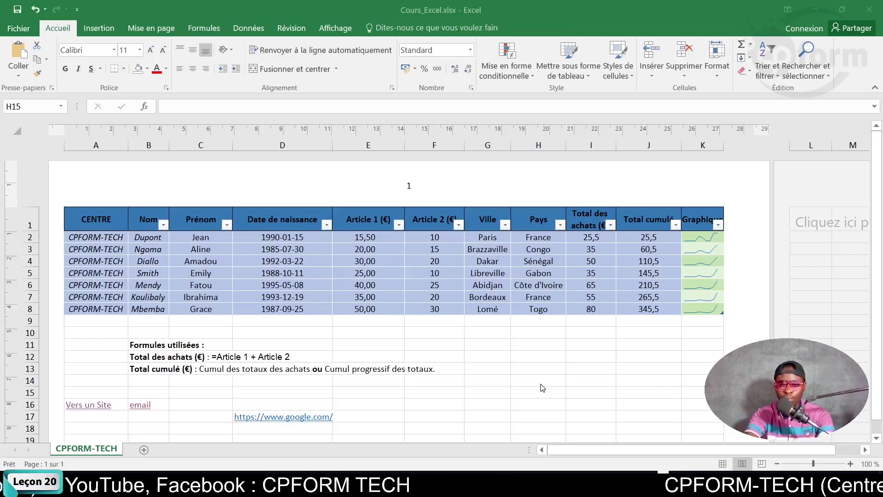
Reopen the header and move through its sections, ending in the left section.
{"action": "left_click", "coordinate": [182, 194]}
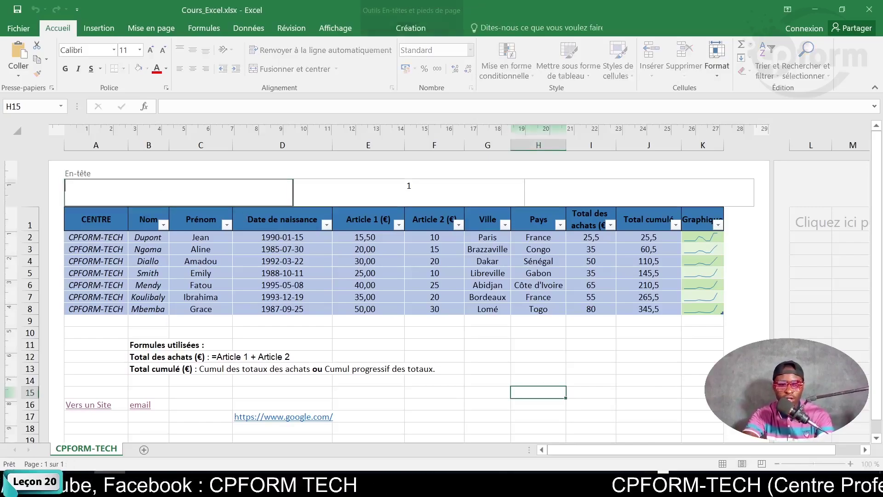
{"action": "left_click", "coordinate": [319, 193]}
{"action": "left_click", "coordinate": [602, 199]}
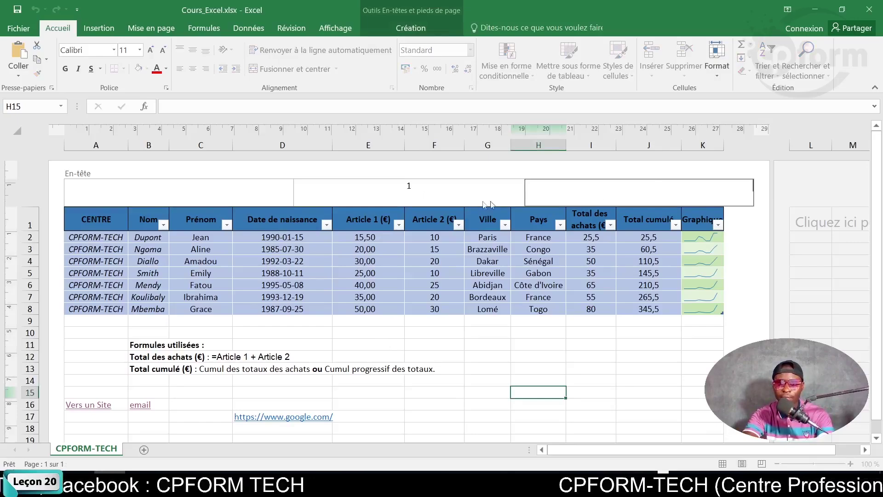
{"action": "left_click", "coordinate": [458, 201]}
{"action": "left_click", "coordinate": [219, 203]}
{"action": "left_click", "coordinate": [374, 197]}
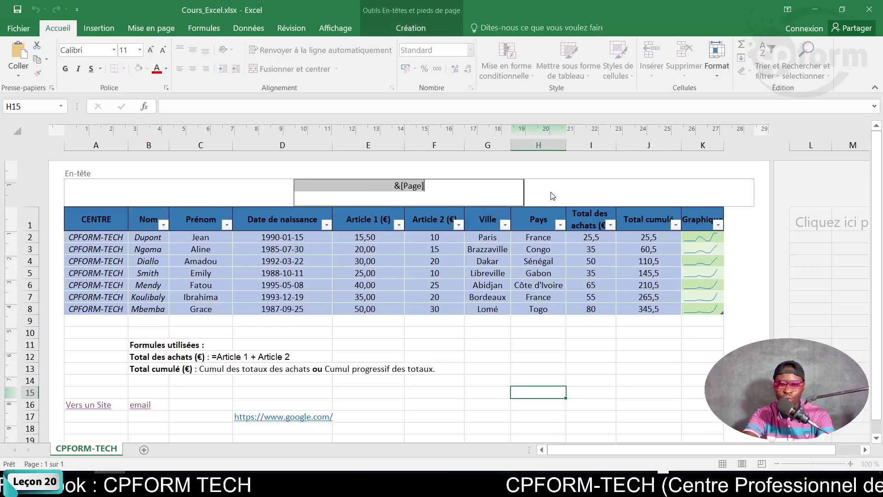
{"action": "left_click", "coordinate": [571, 196]}
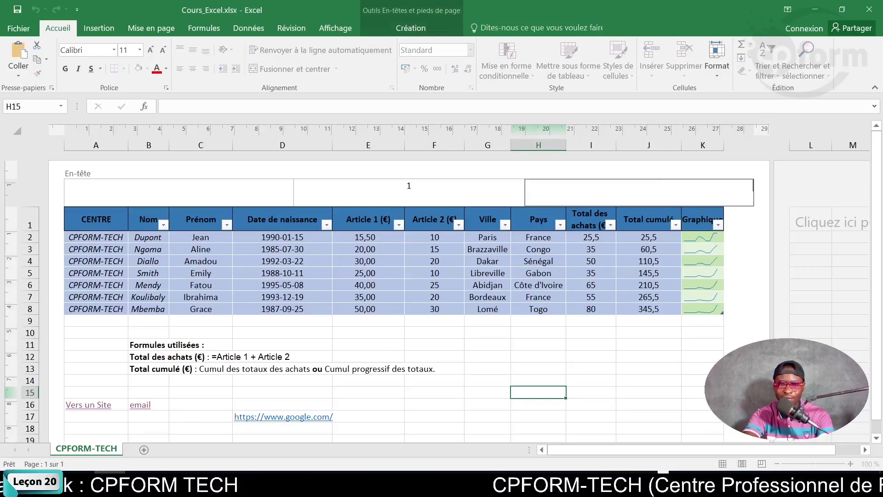
{"action": "left_click", "coordinate": [489, 194]}
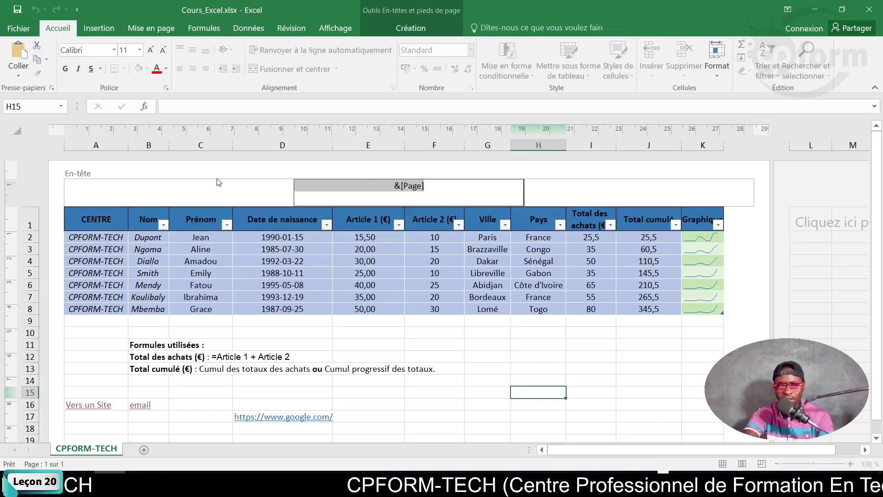
{"action": "left_click", "coordinate": [192, 189]}
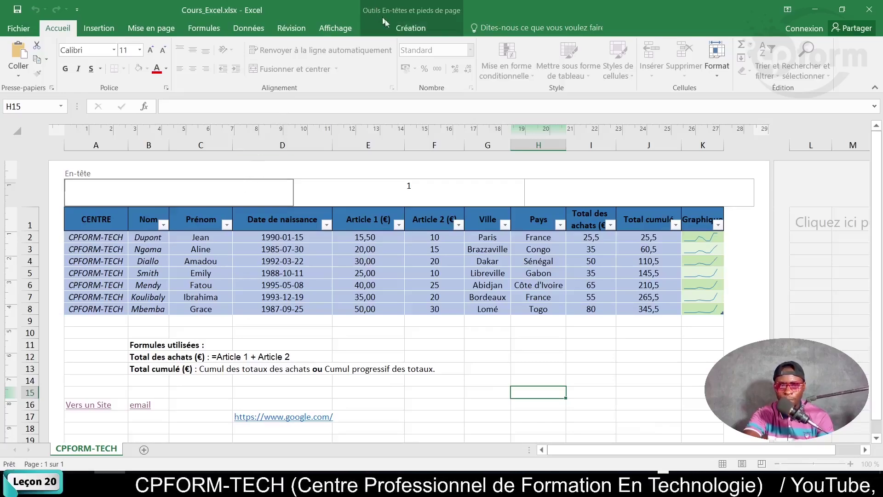
Put Date actuelle, a '/', and Heure actuelle into the left header section.
{"action": "left_click", "coordinate": [404, 30]}
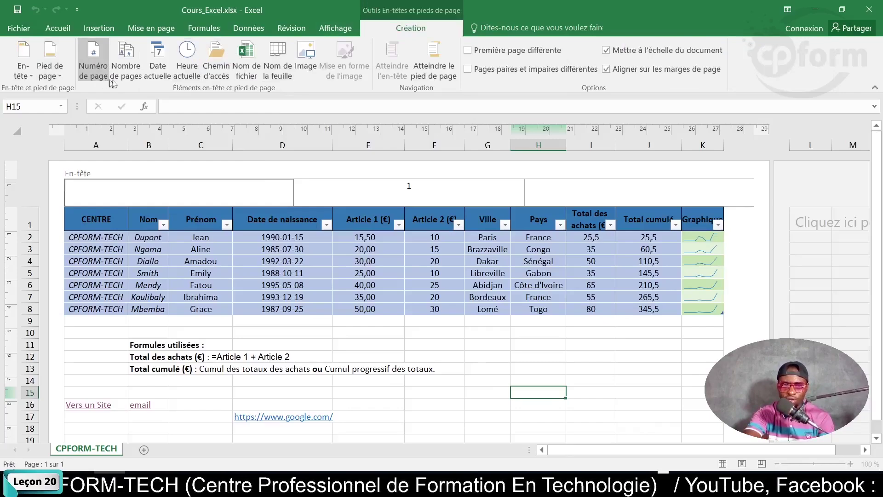
{"action": "left_click", "coordinate": [156, 73]}
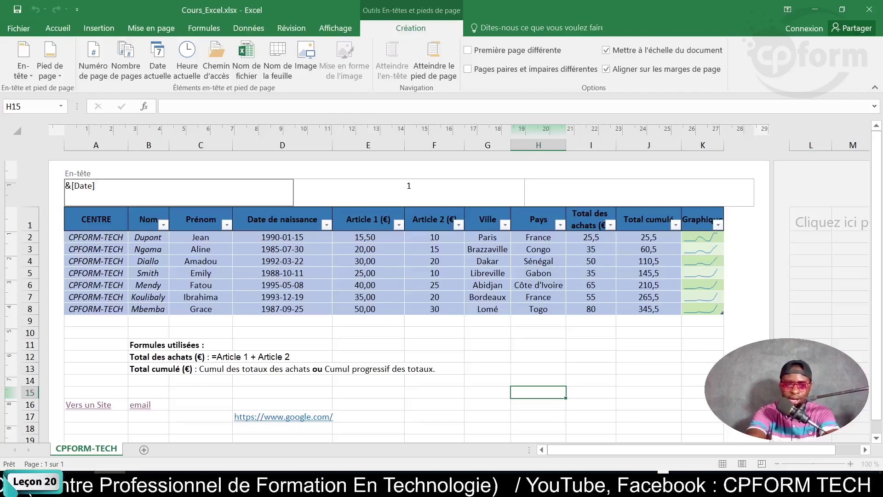
{"action": "type", "text": "/"}
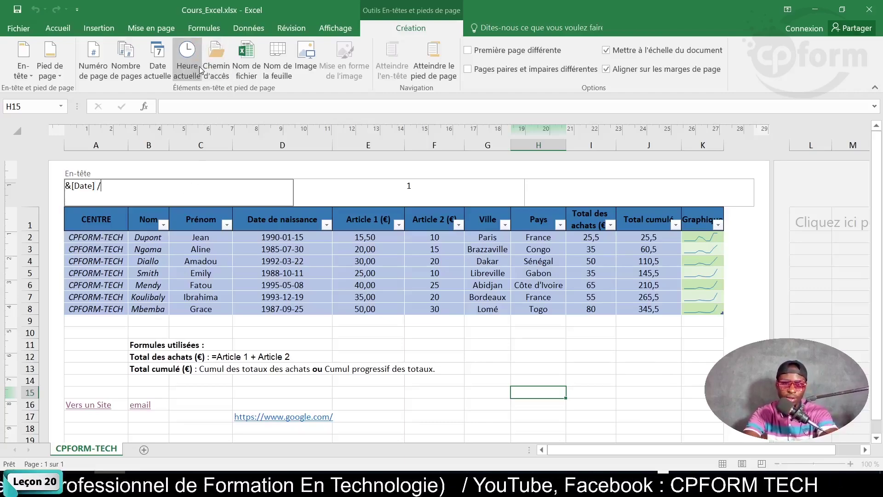
{"action": "left_click", "coordinate": [200, 70]}
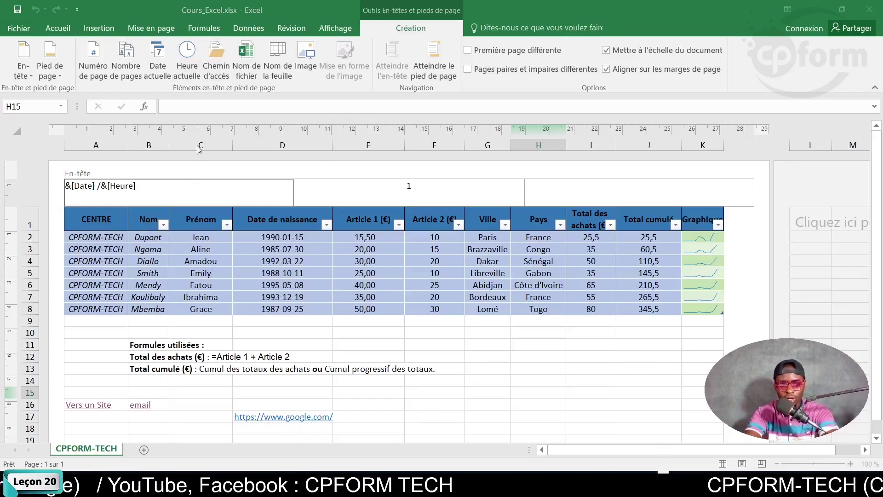
{"action": "left_click", "coordinate": [437, 344]}
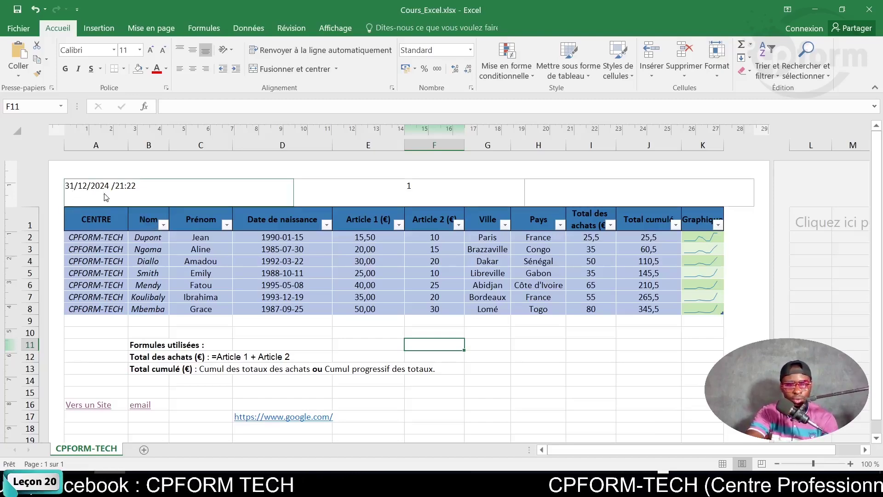
Replace the slash in the left header so the date and time read 31/12/2024 21:23.
{"action": "left_click", "coordinate": [136, 192]}
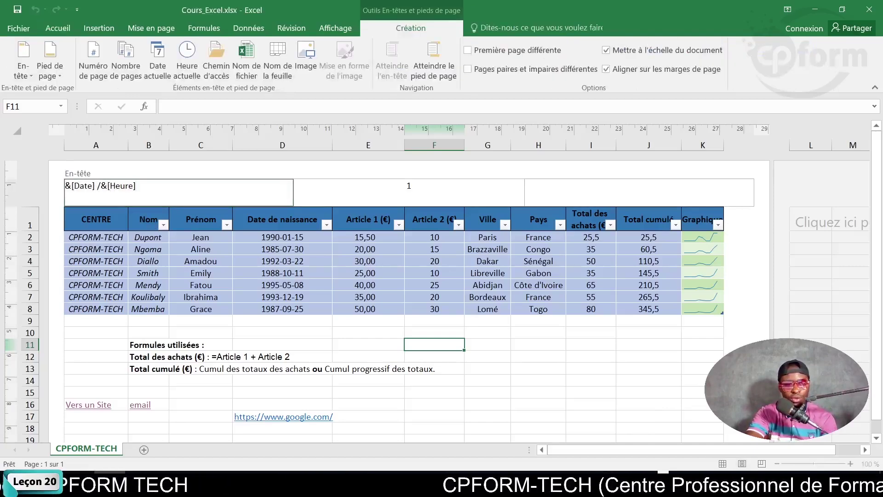
{"action": "key", "text": "BackSpace"}
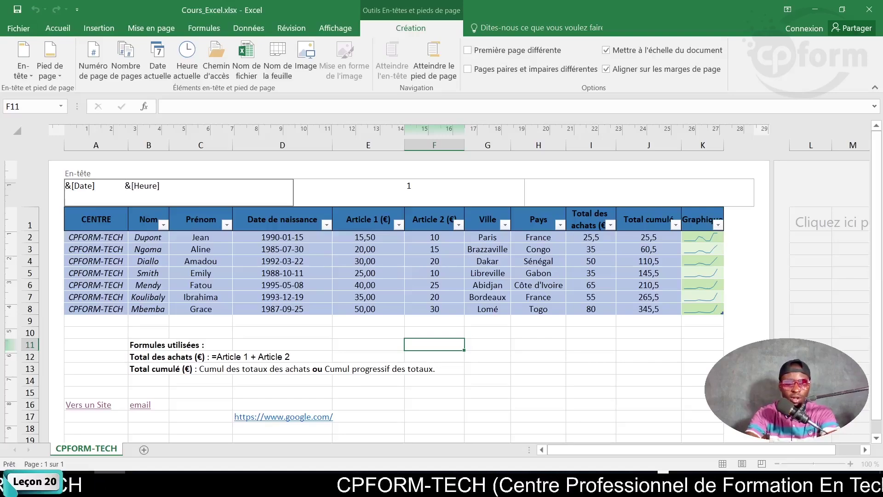
{"action": "left_click", "coordinate": [468, 409]}
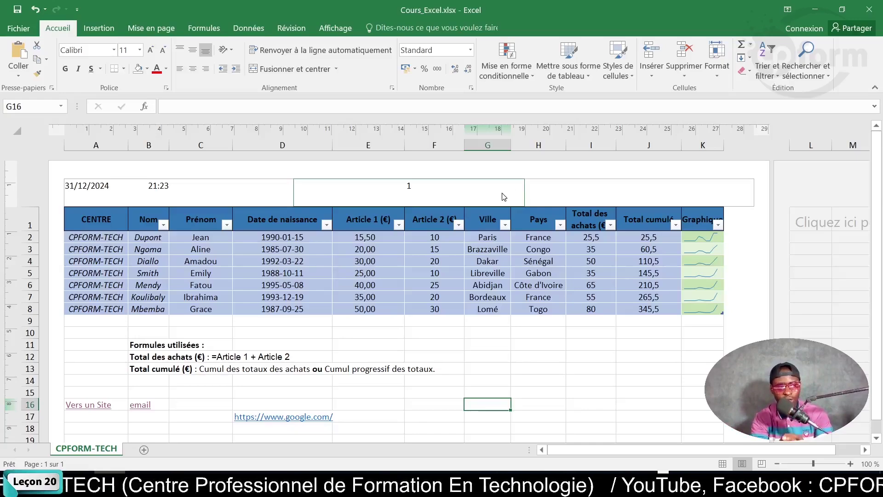
Delete the &[Page]/&[Pages] code from the centre footer section, leaving the footer empty.
{"action": "scroll", "coordinate": [403, 266], "scroll_direction": "down", "scroll_amount": 10}
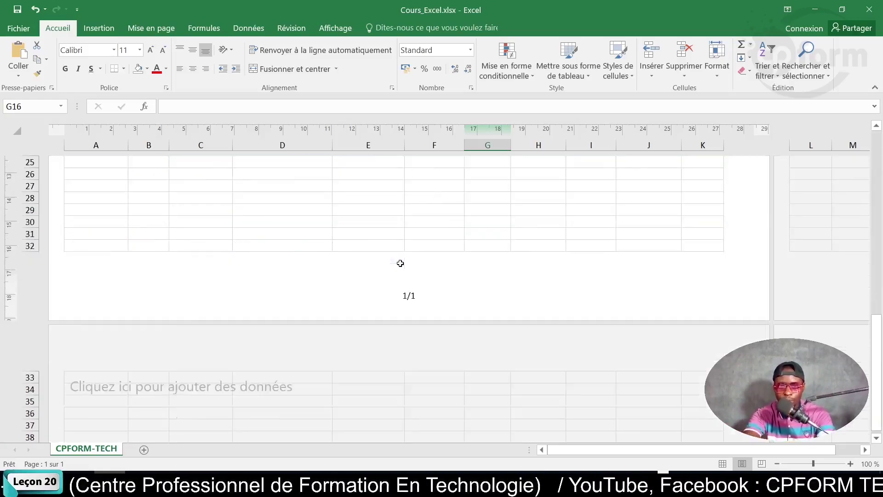
{"action": "scroll", "coordinate": [403, 269], "scroll_direction": "up", "scroll_amount": 3}
{"action": "left_click", "coordinate": [403, 273]}
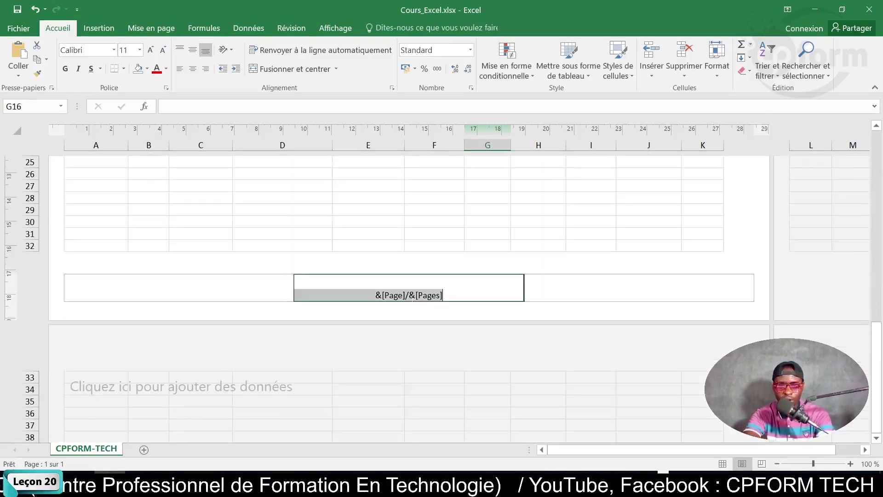
{"action": "left_click", "coordinate": [223, 299]}
{"action": "left_click", "coordinate": [605, 288]}
{"action": "left_click", "coordinate": [483, 285]}
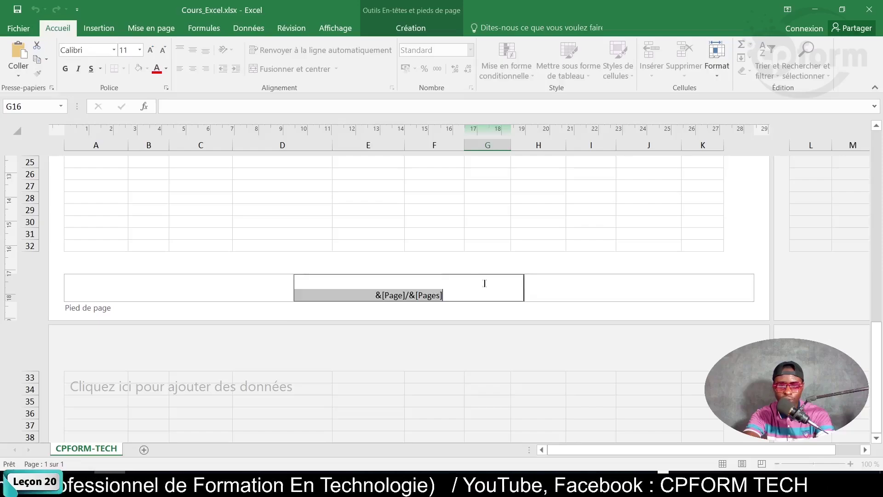
{"action": "left_click_drag", "start_coordinate": [444, 295], "coordinate": [320, 296]}
{"action": "key", "text": "Delete"}
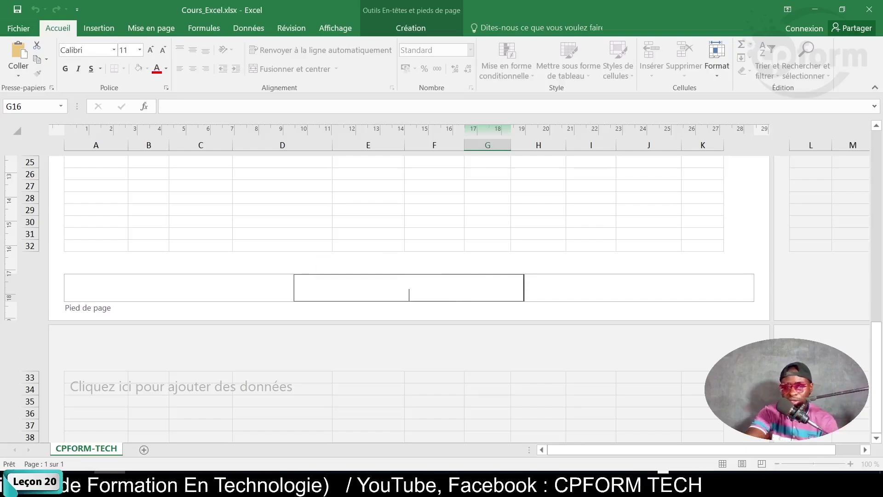
{"action": "left_click", "coordinate": [182, 288]}
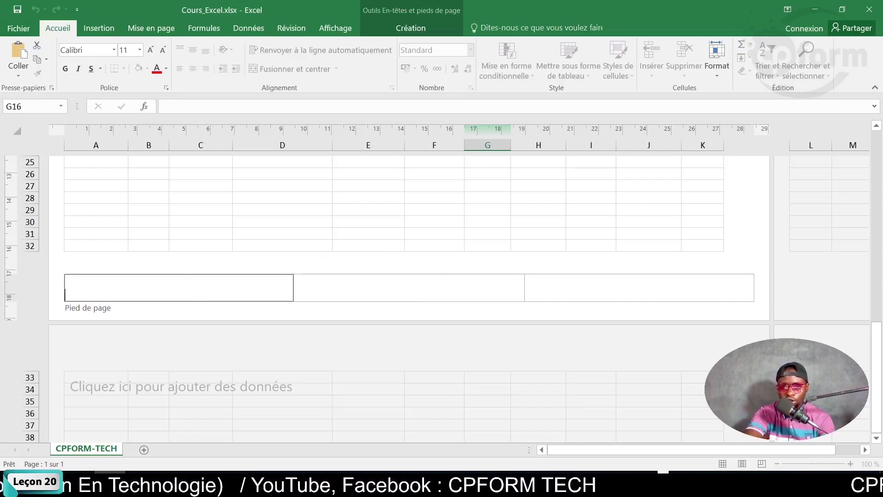
Put page number / number of pages in the left footer so it displays 1/1.
{"action": "left_click", "coordinate": [424, 28]}
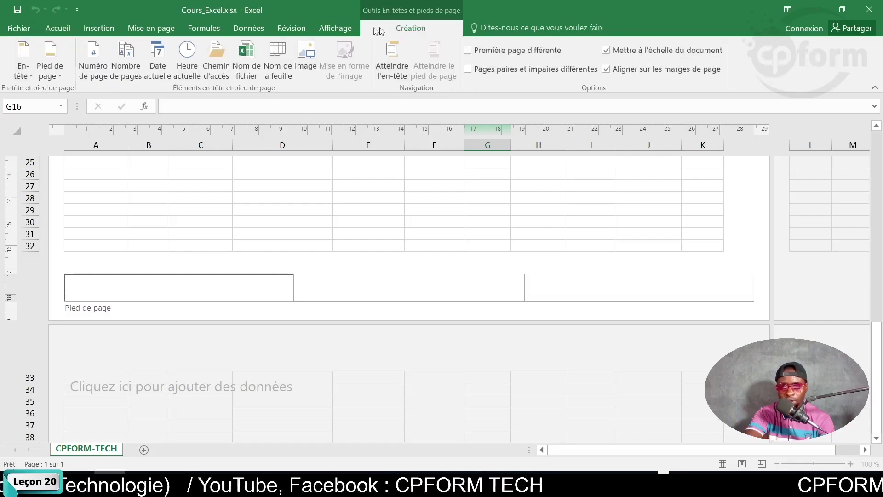
{"action": "left_click", "coordinate": [106, 70]}
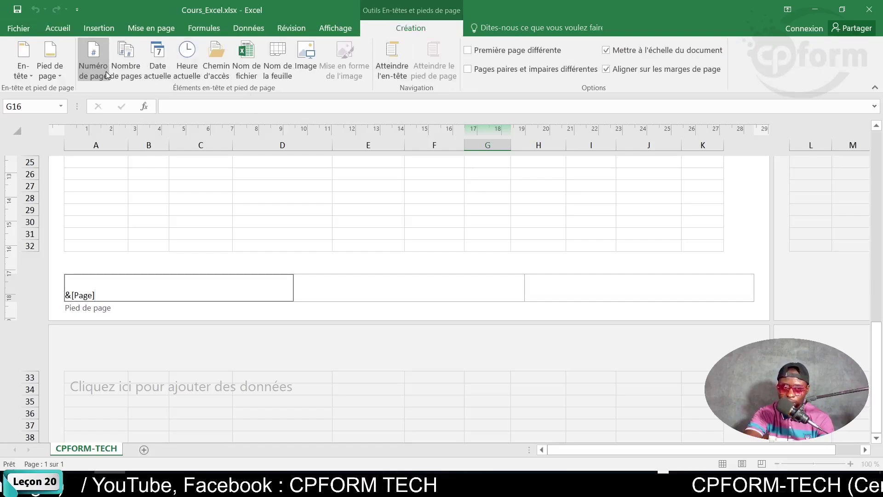
{"action": "type", "text": "/"}
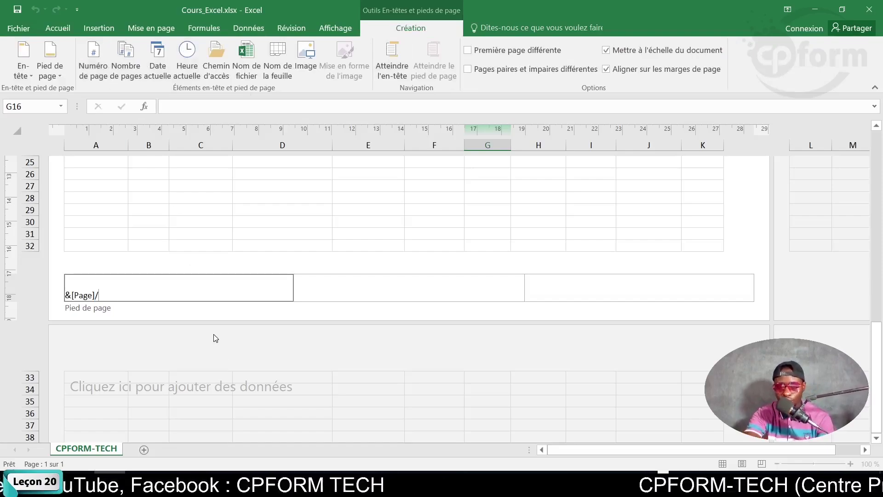
{"action": "left_click", "coordinate": [131, 67]}
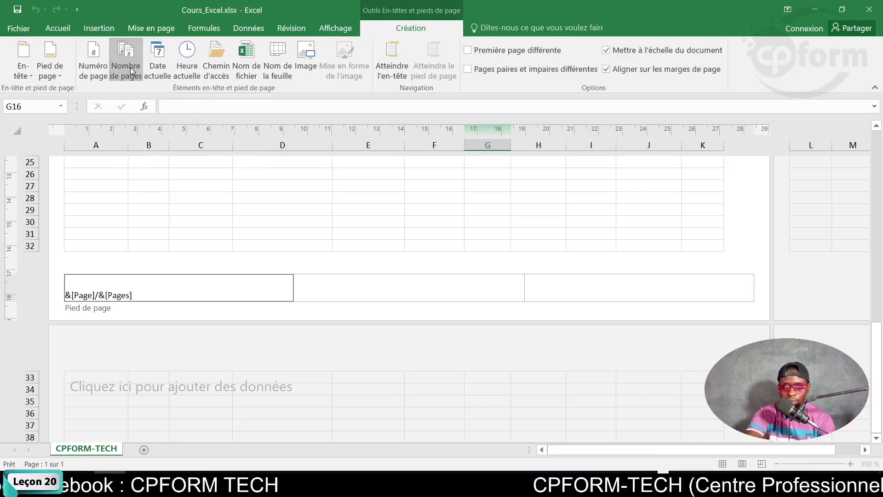
{"action": "key", "text": "BackSpace"}
{"action": "key", "text": "BackSpace"}
{"action": "key", "text": "BackSpace"}
{"action": "key", "text": "BackSpace"}
{"action": "key", "text": "BackSpace"}
{"action": "key", "text": "BackSpace"}
{"action": "key", "text": "BackSpace"}
{"action": "key", "text": "BackSpace"}
{"action": "key", "text": "BackSpace"}
{"action": "key", "text": "BackSpace"}
{"action": "key", "text": "BackSpace"}
{"action": "key", "text": "BackSpace"}
{"action": "key", "text": "BackSpace"}
{"action": "key", "text": "BackSpace"}
{"action": "key", "text": "BackSpace"}
{"action": "key", "text": "BackSpace"}
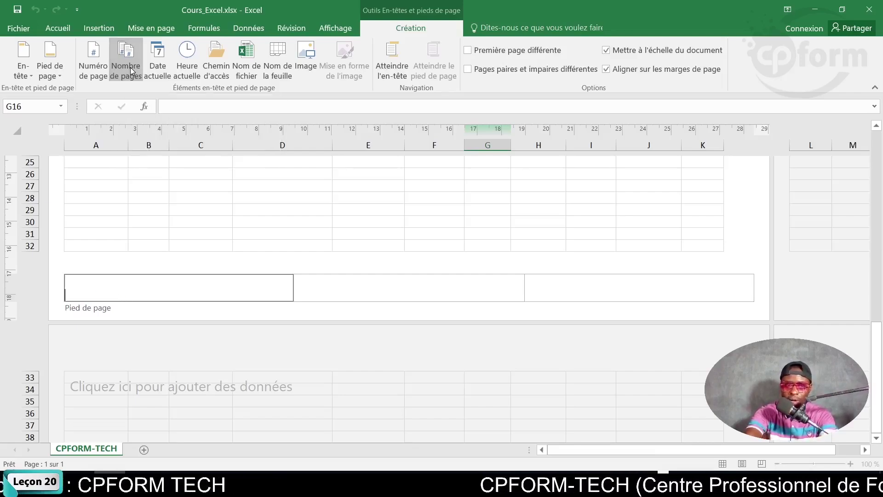
{"action": "left_click", "coordinate": [93, 68]}
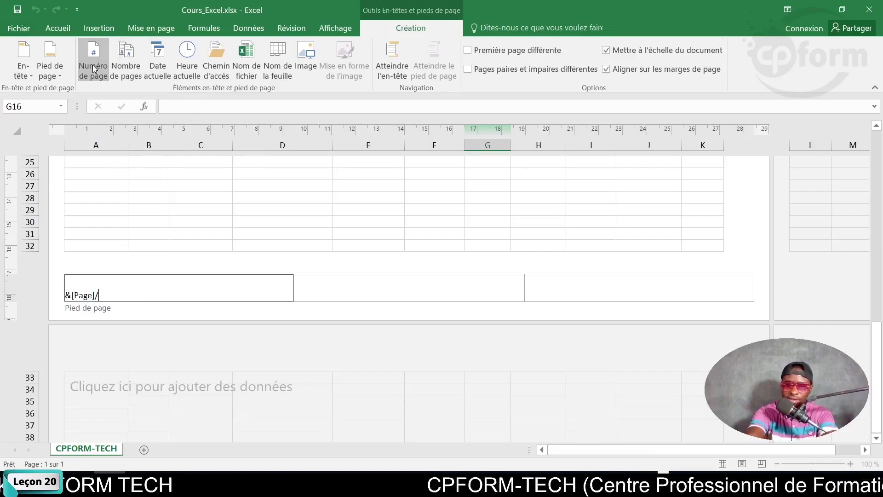
{"action": "left_click", "coordinate": [126, 65]}
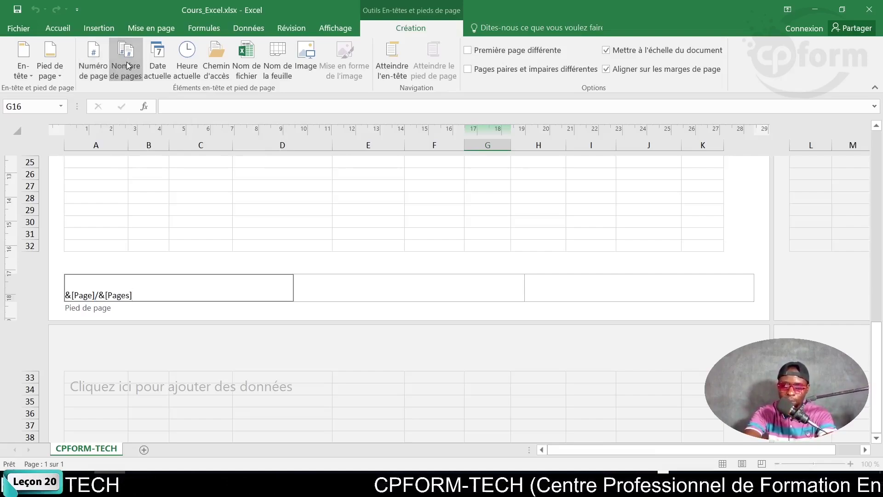
{"action": "left_click", "coordinate": [561, 203]}
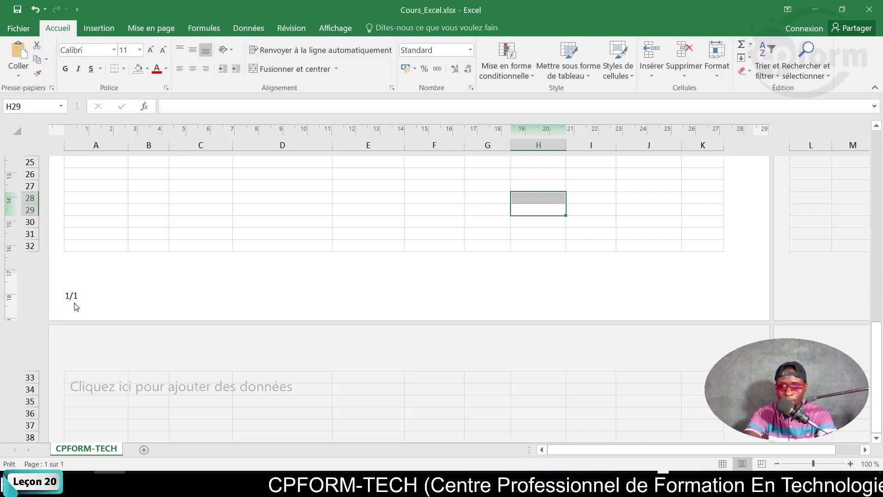
Enter 'fgdfgfdg' in cell C37 to extend the sheet onto a second page.
{"action": "scroll", "coordinate": [250, 313], "scroll_direction": "down", "scroll_amount": 7}
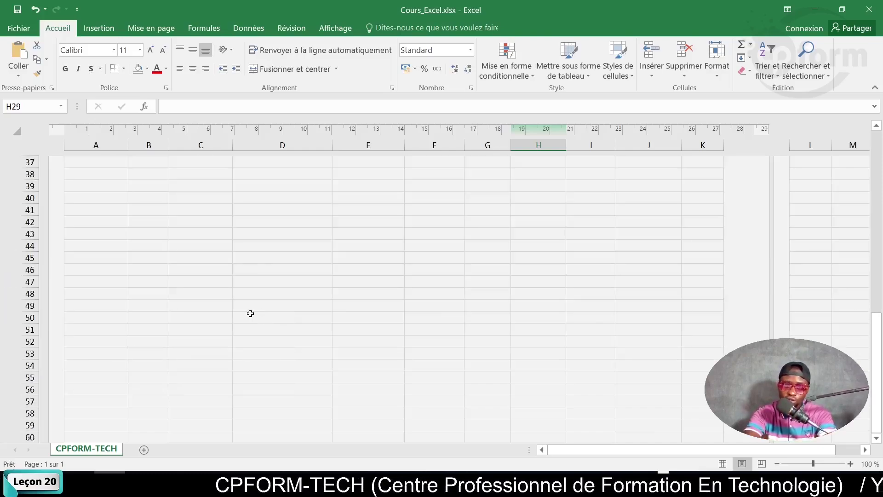
{"action": "scroll", "coordinate": [251, 313], "scroll_direction": "up", "scroll_amount": 5}
{"action": "left_click", "coordinate": [225, 389]}
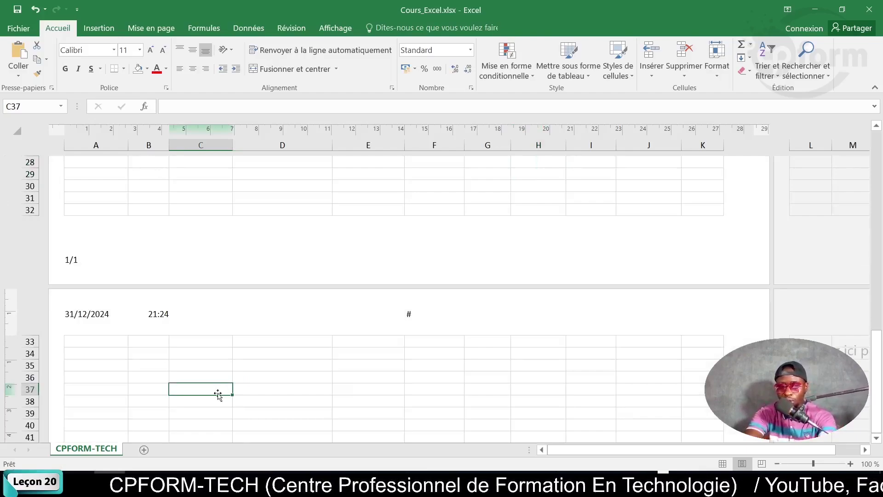
{"action": "type", "text": "fgdfgfdg"}
{"action": "left_click", "coordinate": [390, 387]}
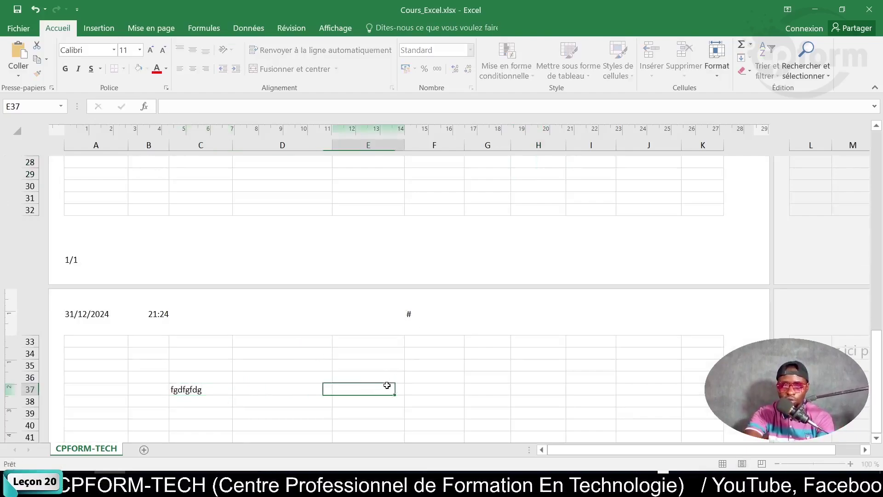